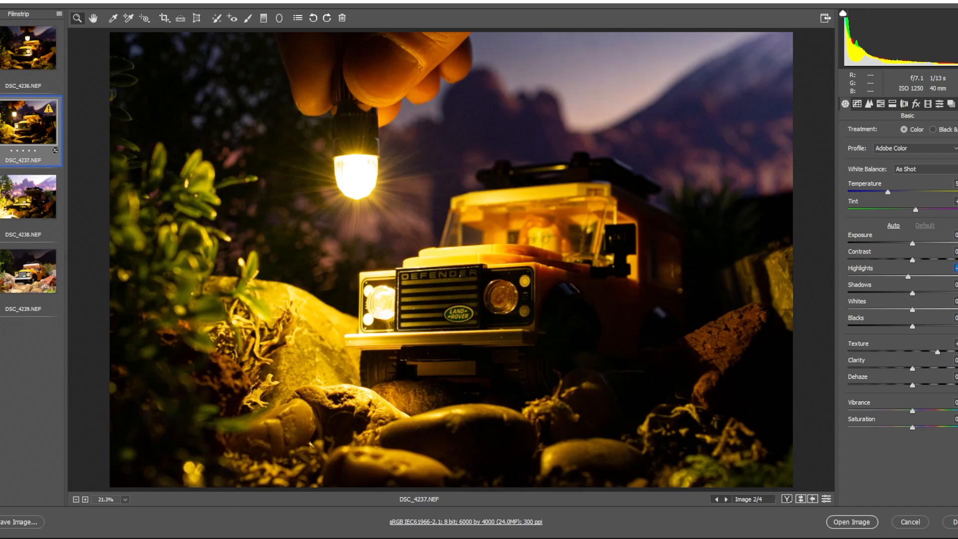
Raise the highlights of DSC_4236.NEF slightly and lower the highlights of DSC_4238.NEF considerably.
{"action": "key", "text": "Page_Up"}
{"action": "key", "text": "shift+Up"}
{"action": "key", "text": "shift+Up"}
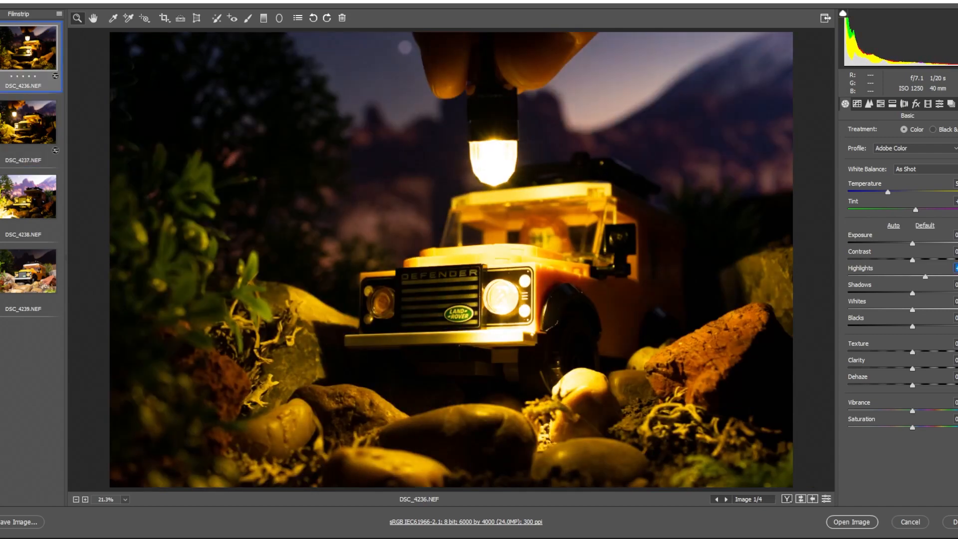
{"action": "key", "text": "Page_Down"}
{"action": "key", "text": "Page_Down"}
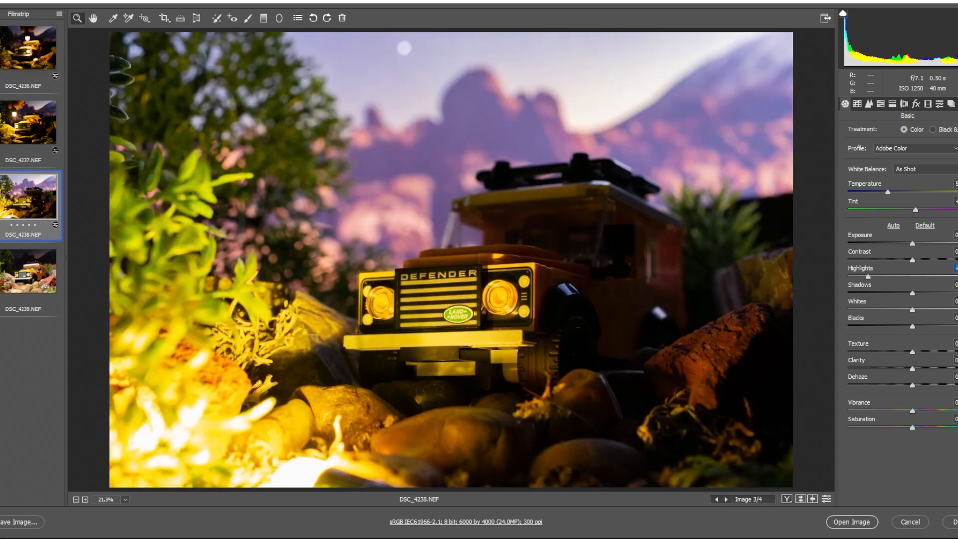
Darken DSC_4239.NEF into a cool night scene with minimum highlights, slightly lower exposure, slightly raised whites and a much bluer temperature.
{"action": "left_click", "coordinate": [28, 272]}
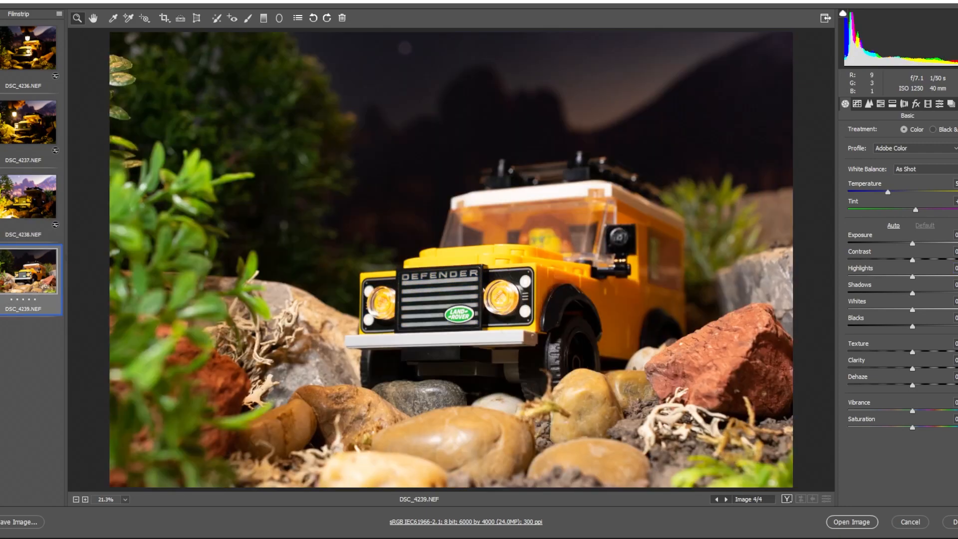
{"action": "left_click_drag", "start_coordinate": [913, 276], "coordinate": [849, 276]}
{"action": "left_click_drag", "start_coordinate": [913, 243], "coordinate": [907, 243]}
{"action": "left_click_drag", "start_coordinate": [913, 310], "coordinate": [929, 310]}
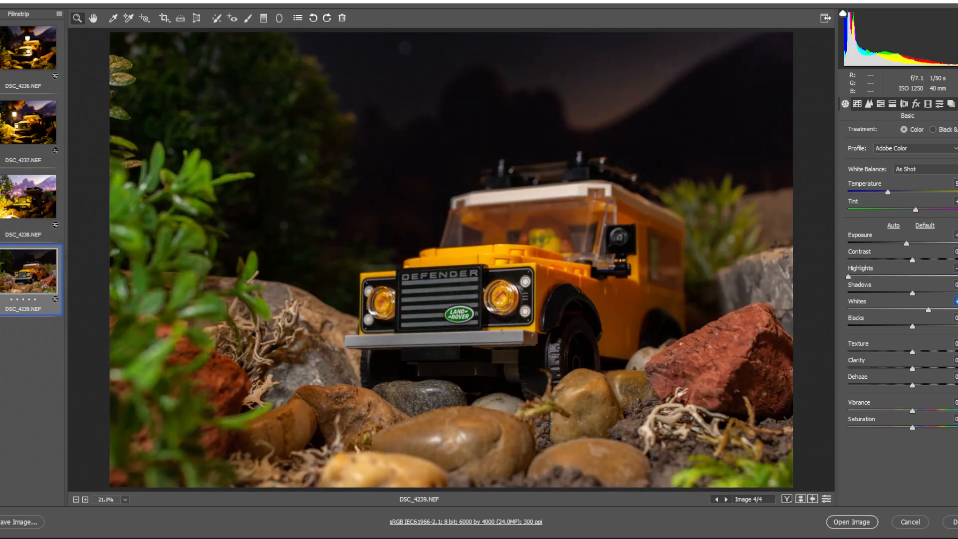
{"action": "left_click_drag", "start_coordinate": [888, 192], "coordinate": [858, 193]}
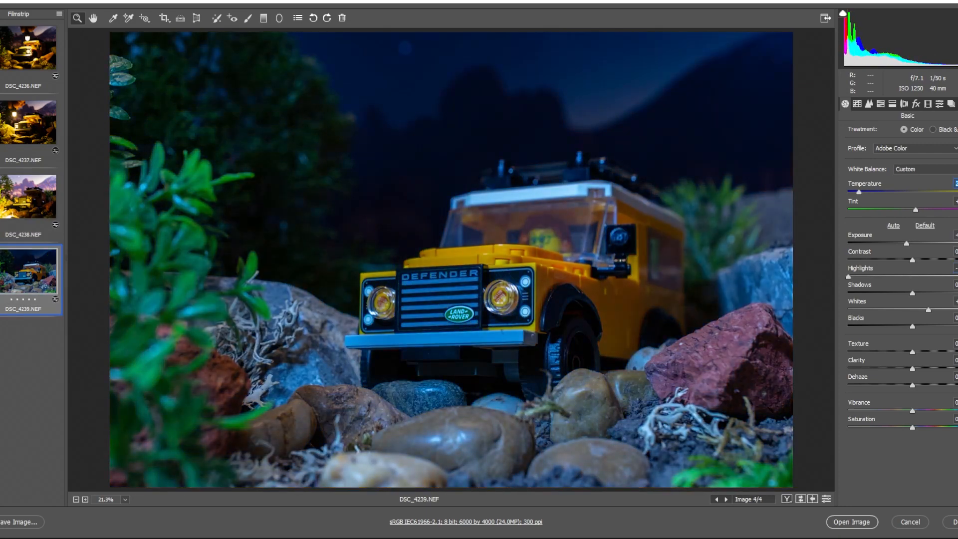
{"action": "left_click_drag", "start_coordinate": [907, 244], "coordinate": [907, 243]}
Add a graduated filter from DSC_4239.NEF's lower edge up to the vehicle's roof, lowering its exposure by a little under one stop.
{"action": "left_click", "coordinate": [263, 18]}
{"action": "left_click_drag", "start_coordinate": [468, 489], "coordinate": [471, 195]}
{"action": "left_click_drag", "start_coordinate": [928, 184], "coordinate": [894, 185]}
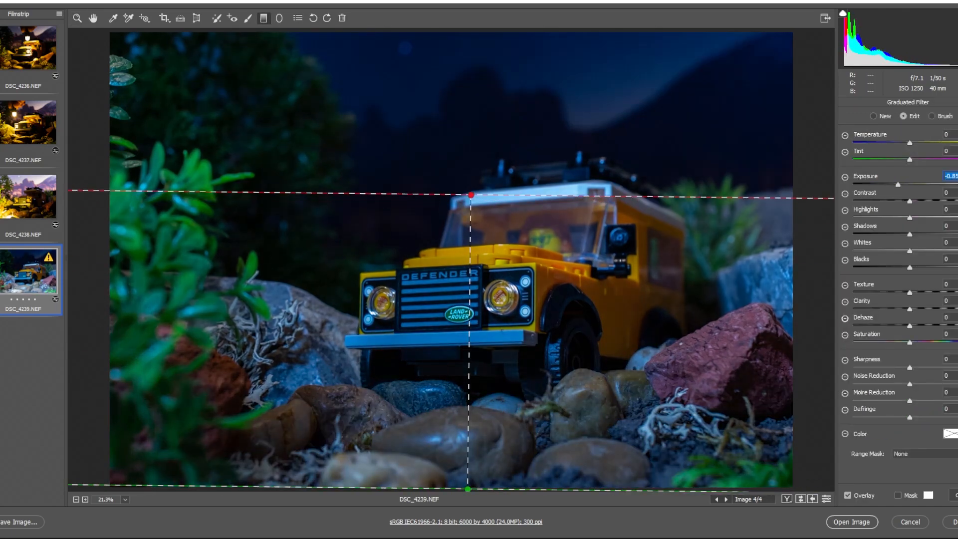
{"action": "key", "text": "h"}
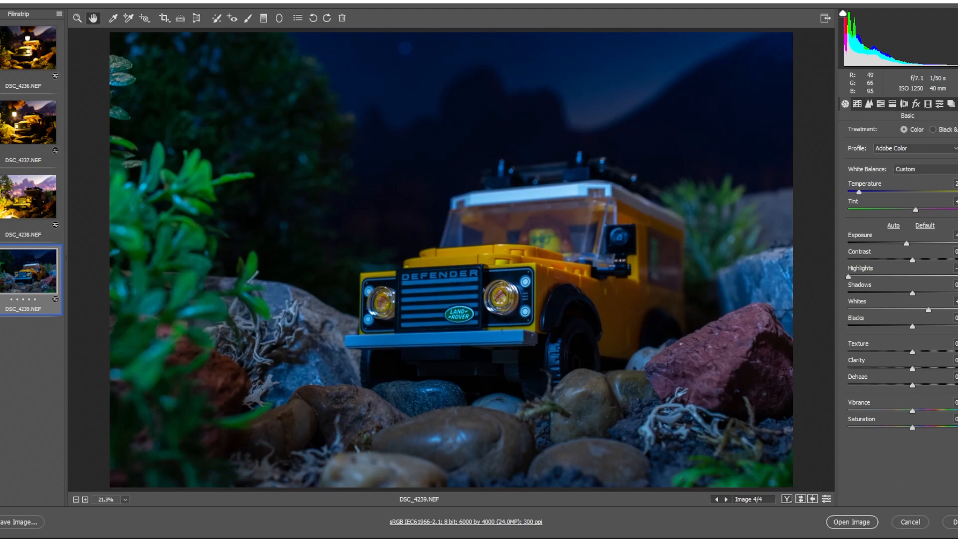
Add a graduated filter from the upper edge of DSC_4239.NEF down to the hood with slightly raised exposure.
{"action": "key", "text": "ctrl+z"}
{"action": "left_click", "coordinate": [263, 18]}
{"action": "left_click_drag", "start_coordinate": [383, 30], "coordinate": [384, 246]}
{"action": "left_click_drag", "start_coordinate": [894, 185], "coordinate": [923, 185]}
{"action": "key", "text": "h"}
Cool the temperature of DSC_4238.NEF and reduce its vibrance and exposure.
{"action": "key", "text": "Up"}
{"action": "key", "text": "Down"}
{"action": "key", "text": "Up"}
{"action": "left_click_drag", "start_coordinate": [888, 193], "coordinate": [867, 192]}
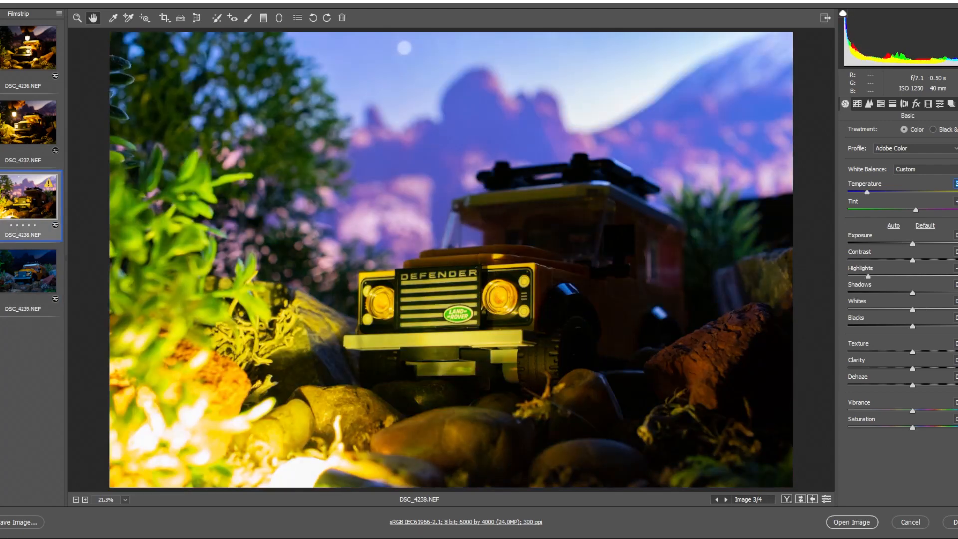
{"action": "left_click_drag", "start_coordinate": [913, 411], "coordinate": [874, 411]}
{"action": "left_click_drag", "start_coordinate": [913, 244], "coordinate": [903, 244]}
Cool the temperature of DSC_4237.NEF and DSC_4236.NEF toward blue to match the night scene.
{"action": "key", "text": "Down"}
{"action": "key", "text": "Up"}
{"action": "key", "text": "Up"}
{"action": "key", "text": "Up"}
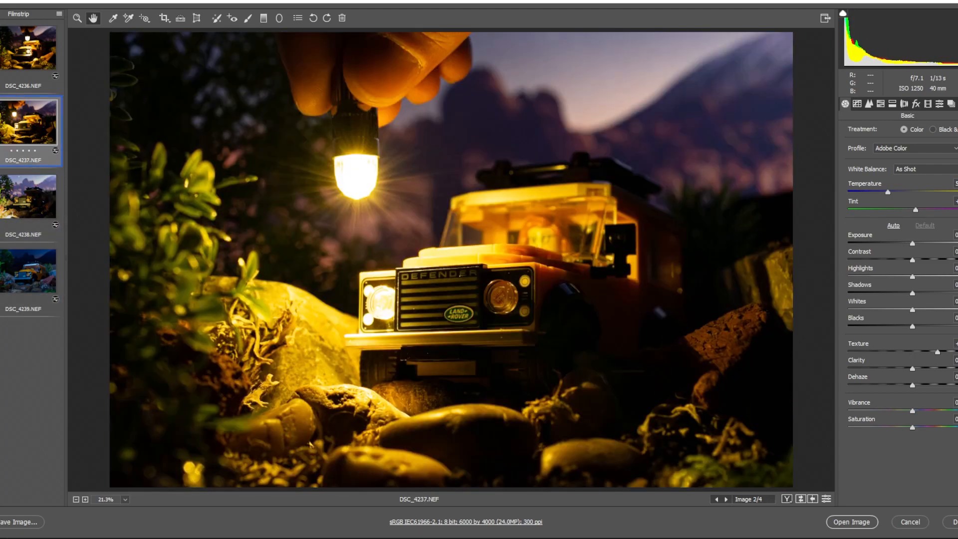
{"action": "left_click_drag", "start_coordinate": [888, 192], "coordinate": [864, 192]}
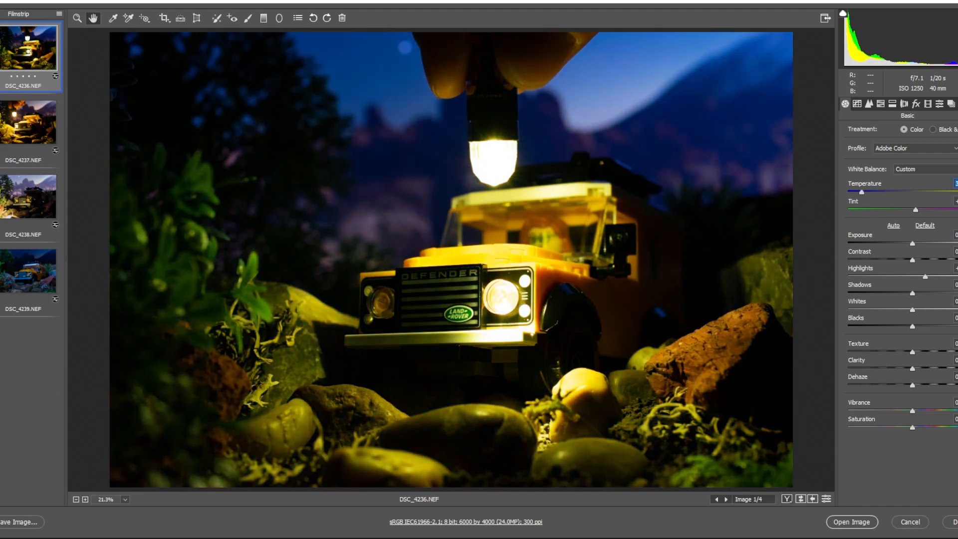
{"action": "key", "text": "Down"}
{"action": "key", "text": "Down"}
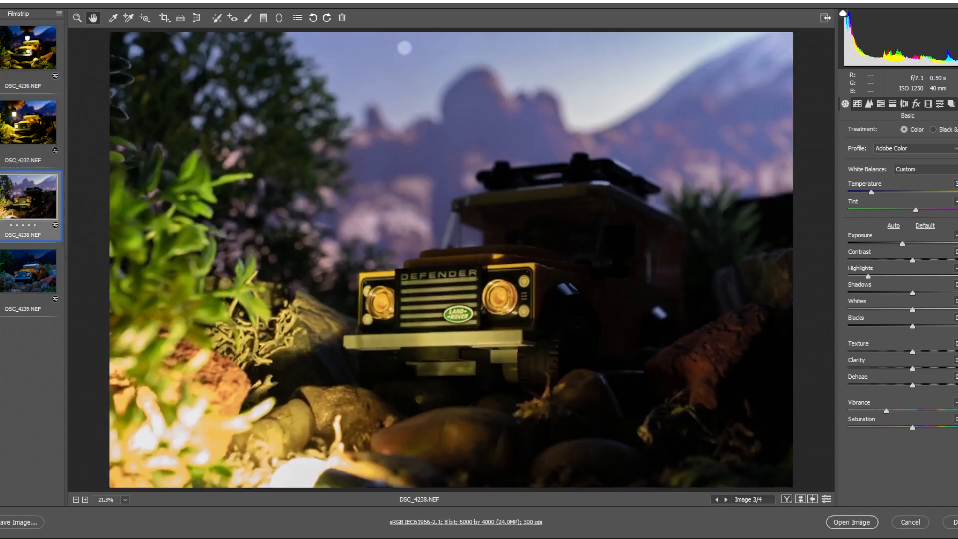
{"action": "key", "text": "Down"}
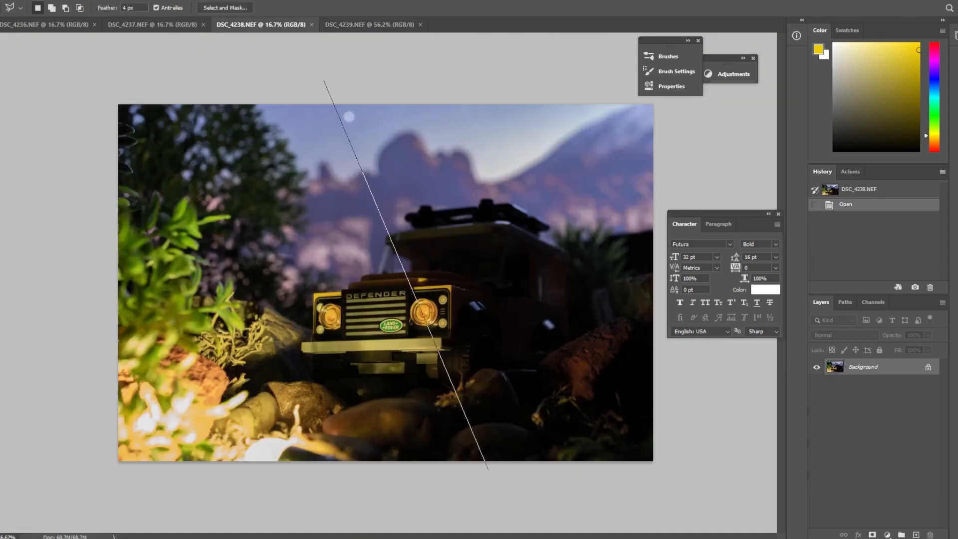
Copy a polygonal selection of the lit plant side of DSC_4238.NEF and paste it in place into DSC_4239.NEF.
{"action": "left_click", "coordinate": [485, 499]}
{"action": "left_click", "coordinate": [71, 499]}
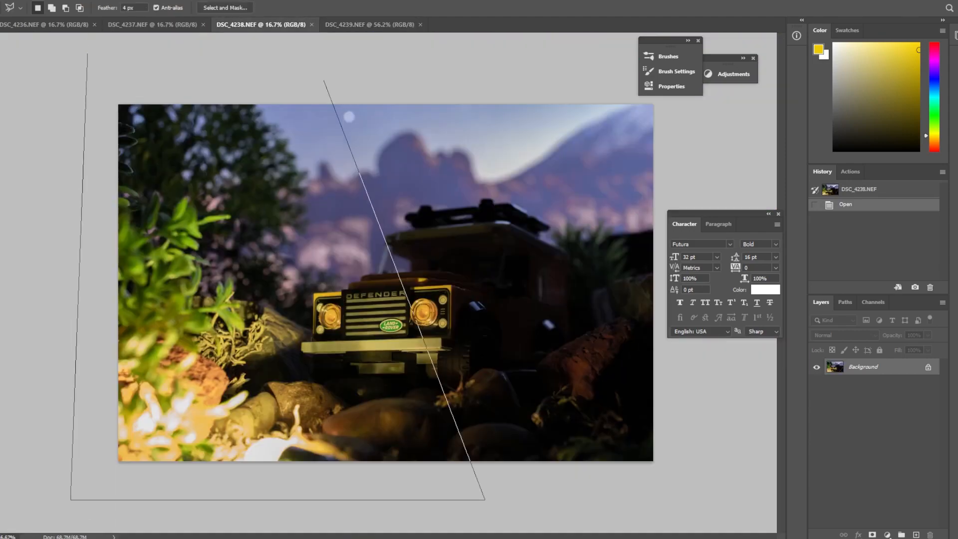
{"action": "left_click", "coordinate": [88, 54]}
{"action": "left_click", "coordinate": [324, 81]}
{"action": "key", "text": "ctrl+c"}
{"action": "left_click", "coordinate": [370, 24]}
{"action": "scroll", "coordinate": [385, 283], "scroll_direction": "down", "scroll_amount": 7}
{"action": "key", "text": "ctrl+shift+v"}
Erase the pasted layer over the vehicle, background and nearby stones so only the warmly lit plants and rocks remain.
{"action": "mouse_move", "coordinate": [327, 131]}
{"action": "left_mouse_down"}
{"action": "mouse_move", "coordinate": [337, 234]}
{"action": "mouse_move", "coordinate": [373, 313]}
{"action": "mouse_move", "coordinate": [327, 394]}
{"action": "mouse_move", "coordinate": [296, 350]}
{"action": "left_mouse_up"}
{"action": "mouse_move", "coordinate": [249, 200]}
{"action": "left_mouse_down"}
{"action": "mouse_move", "coordinate": [213, 142]}
{"action": "mouse_move", "coordinate": [155, 130]}
{"action": "left_mouse_up"}
{"action": "key", "text": "ctrl+z"}
{"action": "left_click_drag", "start_coordinate": [283, 222], "coordinate": [283, 186]}
{"action": "left_click_drag", "start_coordinate": [319, 449], "coordinate": [269, 462]}
{"action": "key", "text": "c"}
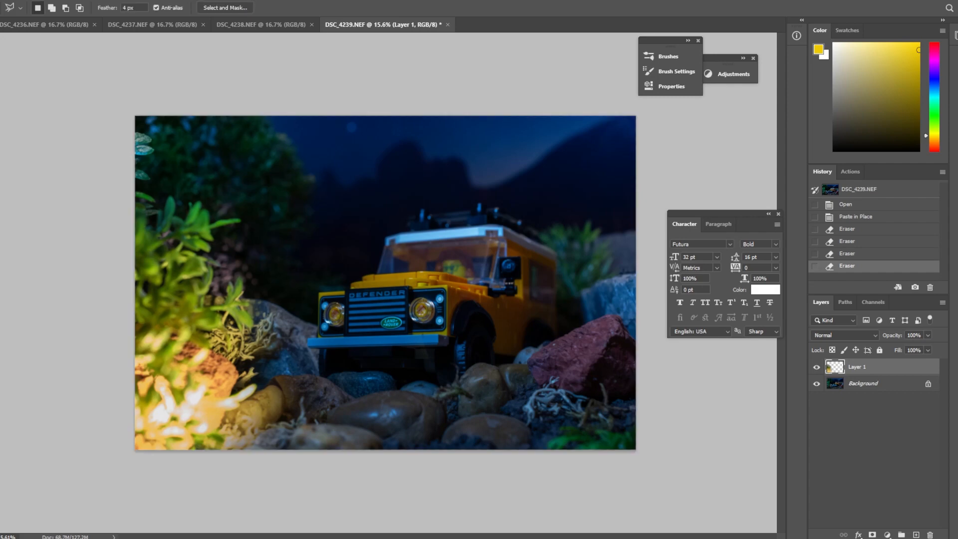
{"action": "right_click", "coordinate": [304, 449], "text": "alt"}
{"action": "left_click_drag", "start_coordinate": [299, 467], "coordinate": [204, 489]}
Copy a rectangular area around the vehicle's glowing right headlight from DSC_4236.NEF.
{"action": "key", "text": "ctrl+Tab"}
{"action": "scroll", "coordinate": [386, 283], "scroll_direction": "up", "scroll_amount": 3}
{"action": "left_click_drag", "start_coordinate": [332, 227], "coordinate": [579, 457]}
{"action": "key", "text": "ctrl+c"}
Try to paste the headlight area in place into DSC_4238.NEF and erase everything around the glowing headlight.
{"action": "key", "text": "ctrl+Tab"}
{"action": "key", "text": "ctrl+Tab"}
{"action": "key", "text": "ctrl+d"}
{"action": "key", "text": "ctrl+shift+v"}
{"action": "scroll", "coordinate": [444, 345], "scroll_direction": "up", "scroll_amount": 4}
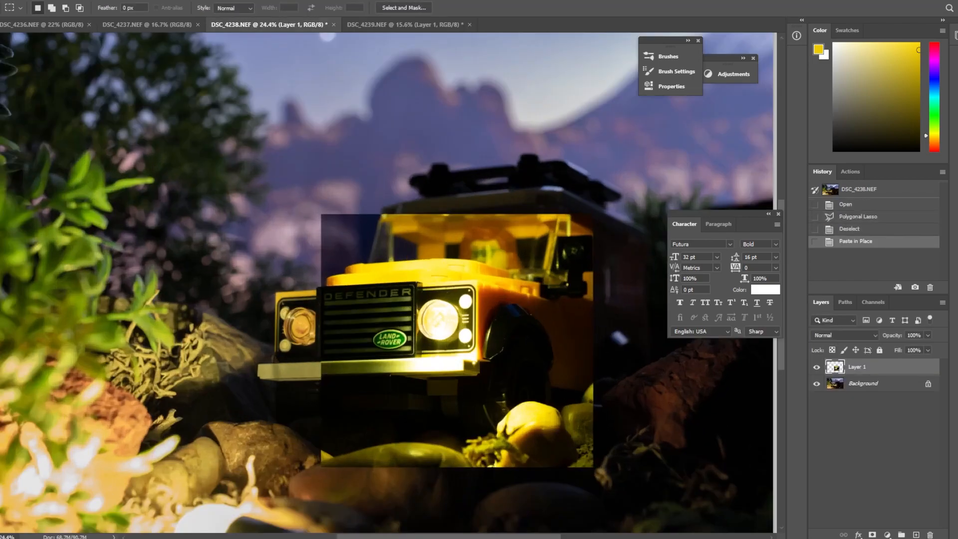
{"action": "key", "text": "e"}
{"action": "right_click", "coordinate": [328, 268], "text": "alt"}
{"action": "mouse_move", "coordinate": [559, 200]}
{"action": "left_mouse_down"}
{"action": "mouse_move", "coordinate": [365, 214]}
{"action": "mouse_move", "coordinate": [539, 444]}
{"action": "mouse_move", "coordinate": [499, 325]}
{"action": "left_mouse_up"}
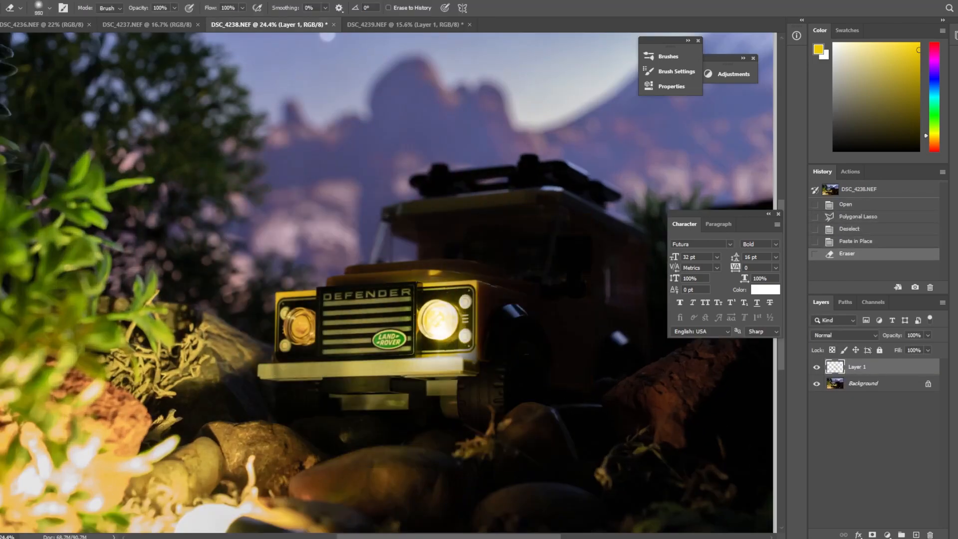
{"action": "scroll", "coordinate": [524, 350], "scroll_direction": "down", "scroll_amount": 4}
{"action": "right_click", "coordinate": [555, 370], "text": "alt"}
Paste the headlight area in place into DSC_4239.NEF and clear everything outside an elliptical selection around the right headlight.
{"action": "key", "text": "ctrl+Tab"}
{"action": "key", "text": "ctrl+shift+v"}
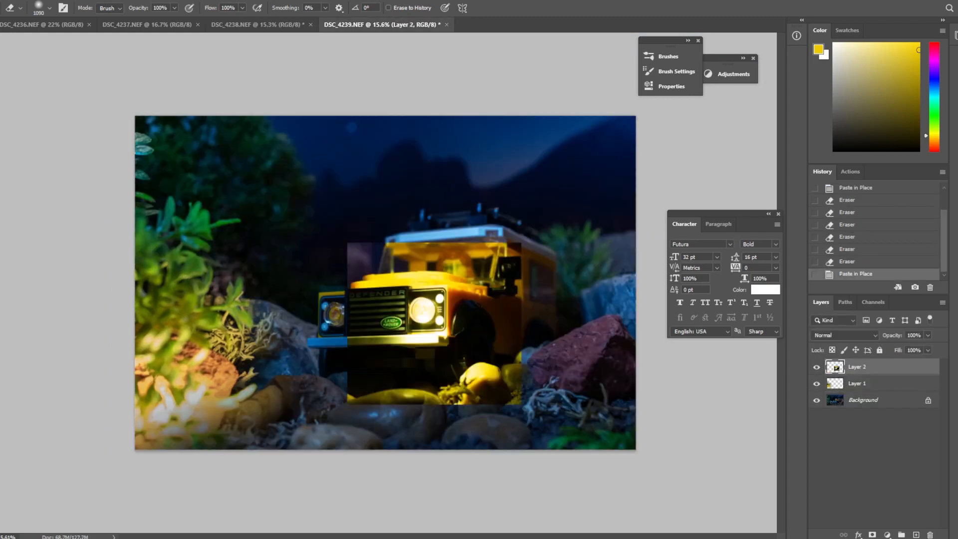
{"action": "scroll", "coordinate": [385, 282], "scroll_direction": "up", "scroll_amount": 2}
{"action": "key", "text": "ctrl+z"}
{"action": "key", "text": "z"}
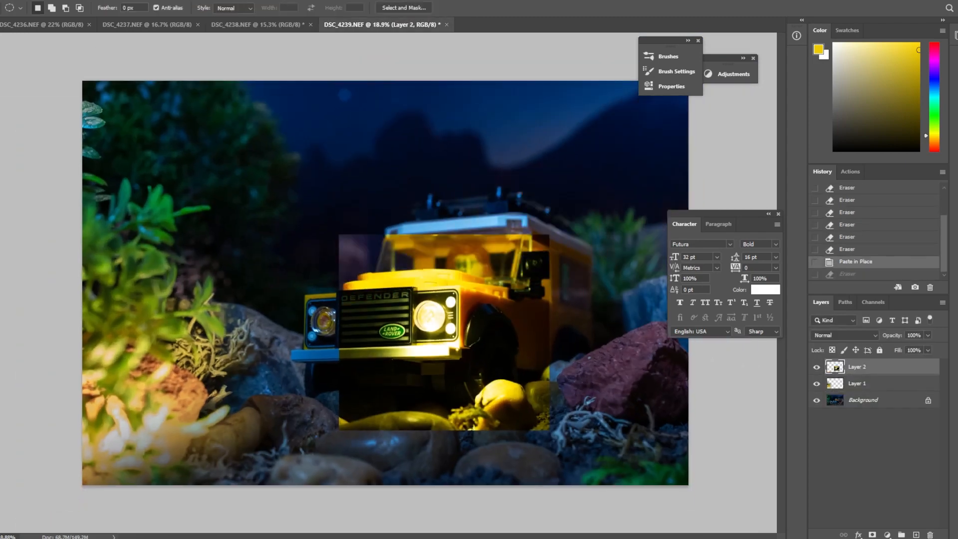
{"action": "left_click_drag", "start_coordinate": [410, 288], "coordinate": [466, 346]}
{"action": "key", "text": "ctrl+alt+shift+i"}
{"action": "key", "text": "Escape"}
{"action": "key", "text": "ctrl+shift+i"}
{"action": "key", "text": "Delete"}
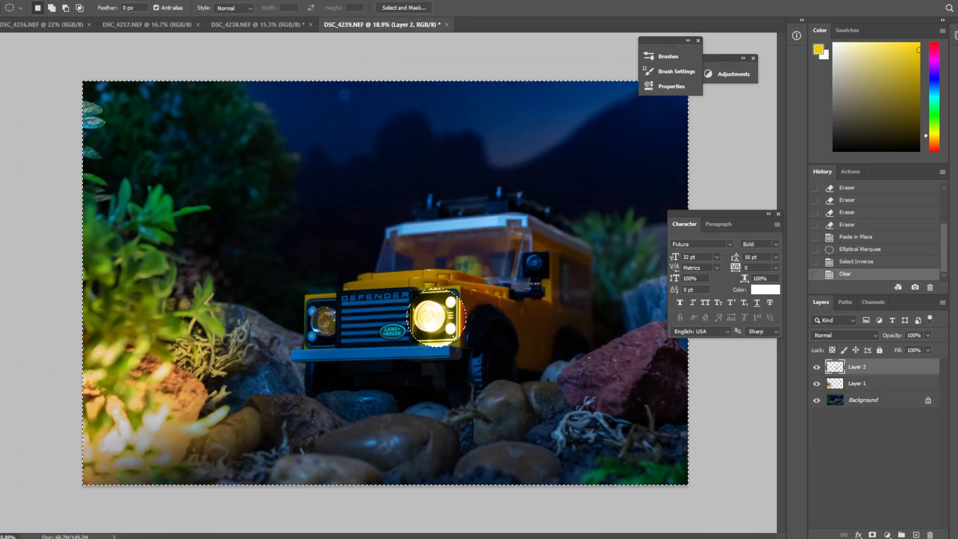
Deselect and erase the leftover pasted edges around the right headlight.
{"action": "scroll", "coordinate": [455, 352], "scroll_direction": "up", "scroll_amount": 5}
{"action": "key", "text": "e"}
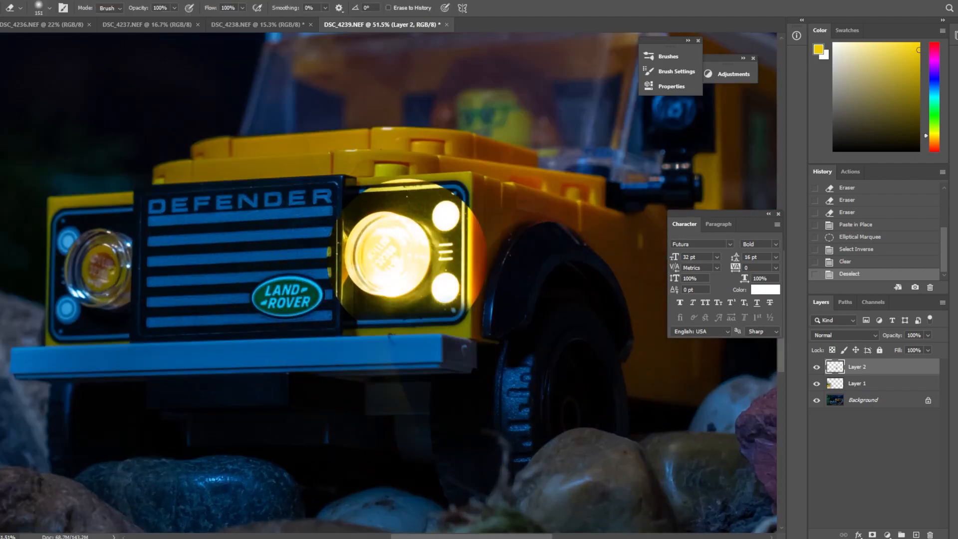
{"action": "scroll", "coordinate": [479, 305], "scroll_direction": "up", "scroll_amount": 5}
{"action": "left_click_drag", "start_coordinate": [470, 299], "coordinate": [452, 162]}
{"action": "left_click_drag", "start_coordinate": [453, 167], "coordinate": [460, 292]}
{"action": "scroll", "coordinate": [469, 324], "scroll_direction": "down", "scroll_amount": 15}
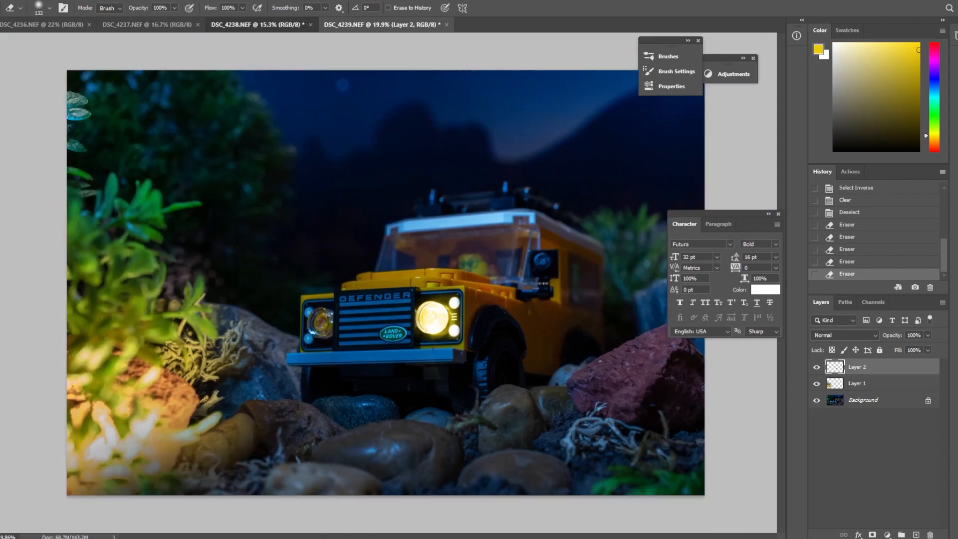
Close DSC_4238.NEF without saving it.
{"action": "left_click", "coordinate": [260, 25]}
{"action": "left_click", "coordinate": [150, 24]}
{"action": "left_click", "coordinate": [300, 24]}
{"action": "left_click", "coordinate": [310, 25]}
{"action": "left_click", "coordinate": [482, 196]}
Copy a polygonal selection around the glowing left headlight in DSC_4237.NEF and paste it in place into DSC_4239.NEF.
{"action": "scroll", "coordinate": [354, 331], "scroll_direction": "up", "scroll_amount": 5}
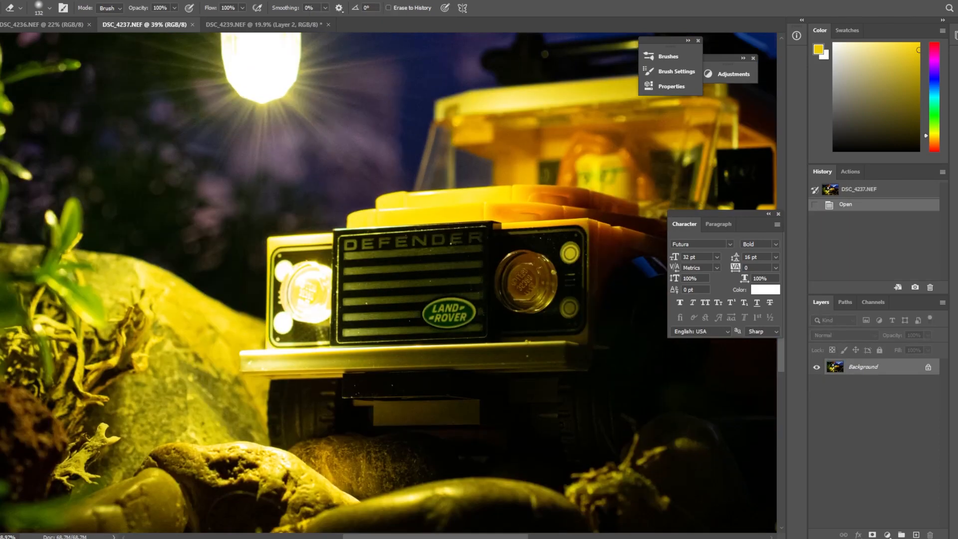
{"action": "scroll", "coordinate": [388, 283], "scroll_direction": "up", "scroll_amount": 1}
{"action": "key", "text": "l"}
{"action": "left_click", "coordinate": [240, 390]}
{"action": "left_click", "coordinate": [254, 233]}
{"action": "key", "text": "ctrl+c"}
{"action": "left_click", "coordinate": [263, 25]}
{"action": "key", "text": "ctrl+shift+v"}
{"action": "scroll", "coordinate": [298, 344], "scroll_direction": "up", "scroll_amount": 6}
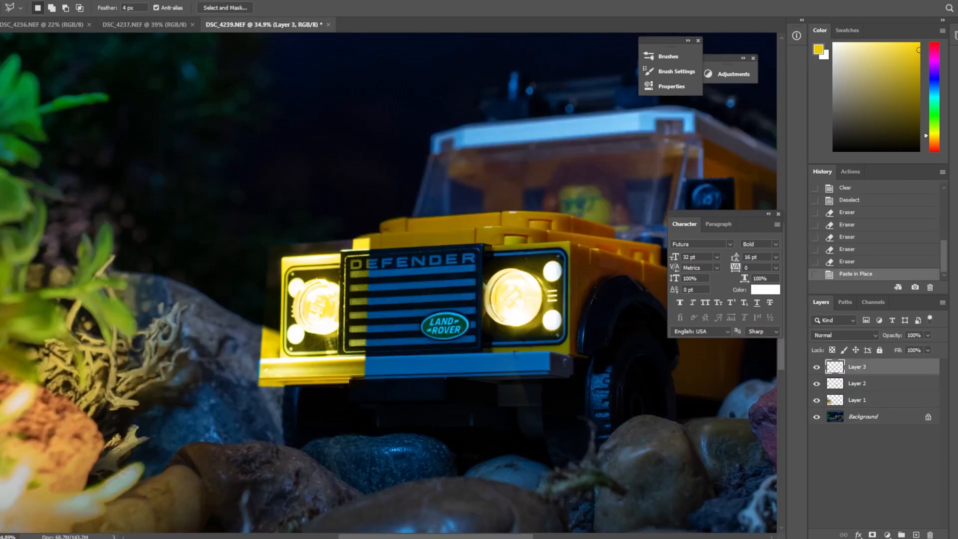
Erase the surplus of the pasted left headlight layer over the bumper and grille.
{"action": "key", "text": "e"}
{"action": "scroll", "coordinate": [287, 370], "scroll_direction": "up", "scroll_amount": 1}
{"action": "right_click", "coordinate": [287, 380], "text": "alt"}
{"action": "mouse_move", "coordinate": [255, 397]}
{"action": "left_mouse_down"}
{"action": "mouse_move", "coordinate": [384, 392]}
{"action": "mouse_move", "coordinate": [392, 359]}
{"action": "left_mouse_up"}
{"action": "mouse_move", "coordinate": [392, 345]}
{"action": "left_mouse_down"}
{"action": "mouse_move", "coordinate": [390, 212]}
{"action": "mouse_move", "coordinate": [361, 325]}
{"action": "left_mouse_up"}
{"action": "key", "text": "ctrl+z"}
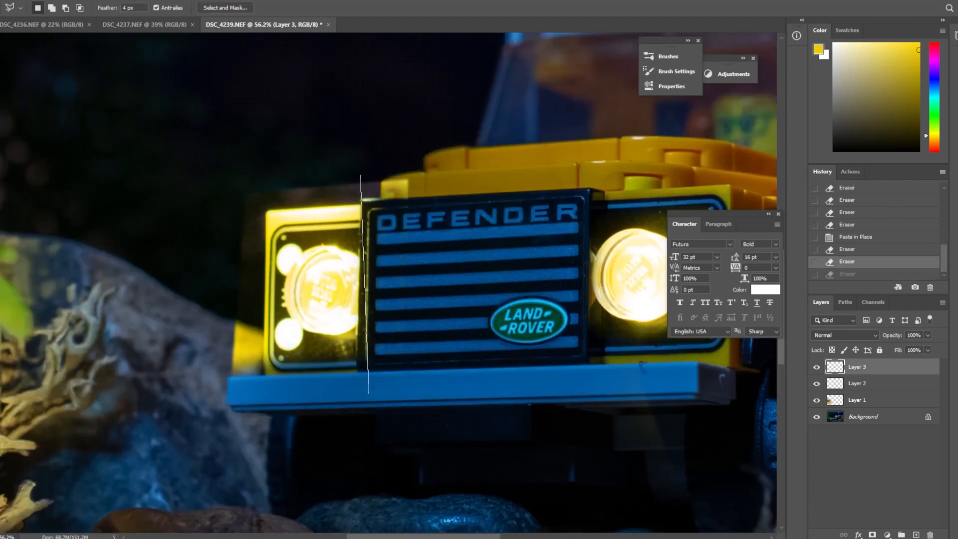
Clear a polygonal selection over the grille on the headlight layer to trim it cleanly along the grille's edge.
{"action": "left_click", "coordinate": [455, 401]}
{"action": "left_click", "coordinate": [475, 133]}
{"action": "left_click", "coordinate": [361, 175]}
{"action": "key", "text": "Right"}
{"action": "key", "text": "Delete"}
{"action": "key", "text": "ctrl+d"}
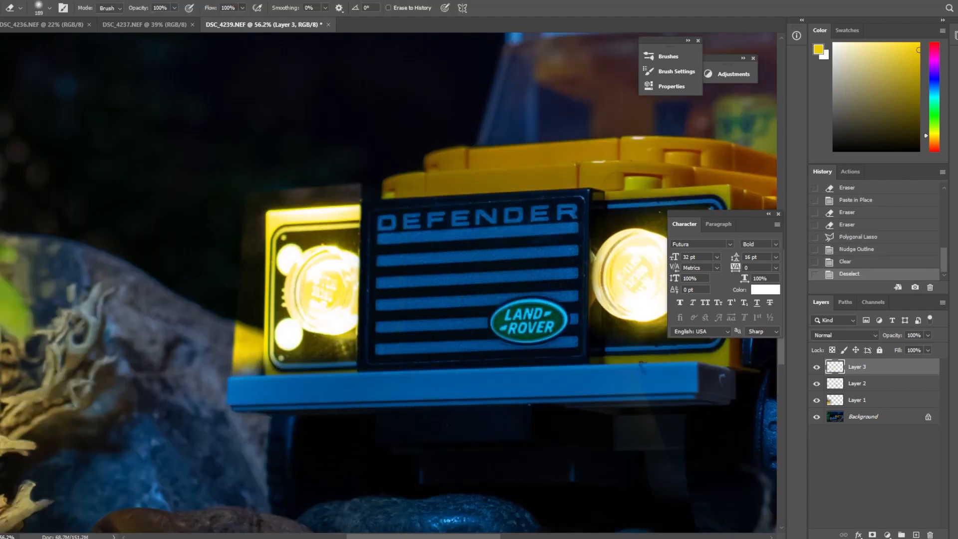
Erase the surplus above the left headlight and clear the remaining spill beside it with a polygonal selection.
{"action": "left_click_drag", "start_coordinate": [248, 206], "coordinate": [355, 184]}
{"action": "left_click_drag", "start_coordinate": [355, 192], "coordinate": [312, 195]}
{"action": "key", "text": "l"}
{"action": "scroll", "coordinate": [197, 281], "scroll_direction": "up", "scroll_amount": 3}
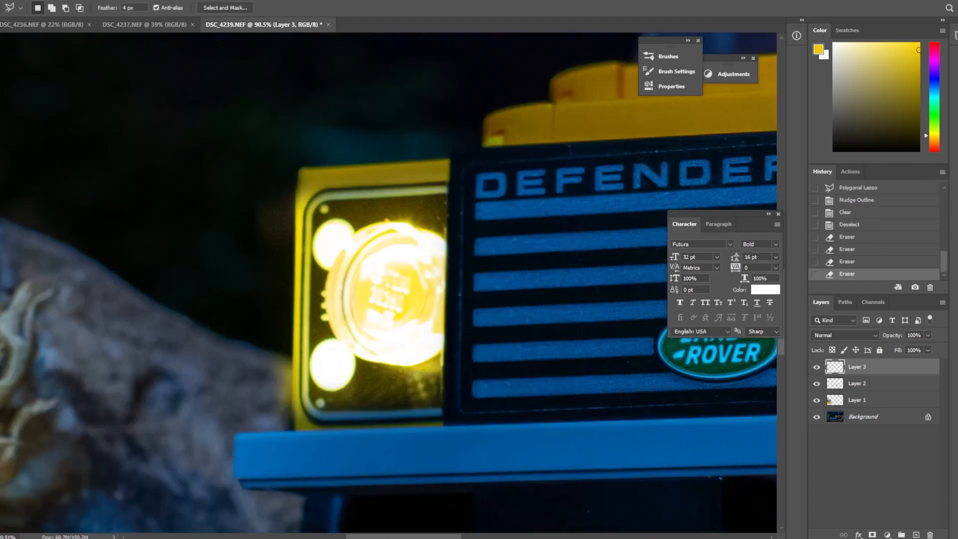
{"action": "key", "text": "Delete"}
{"action": "key", "text": "ctrl+d"}
Compare the whole image with and without the lit plants by toggling Layer 1's visibility.
{"action": "key", "text": "ctrl+0"}
{"action": "key", "text": "ctrl+comma"}
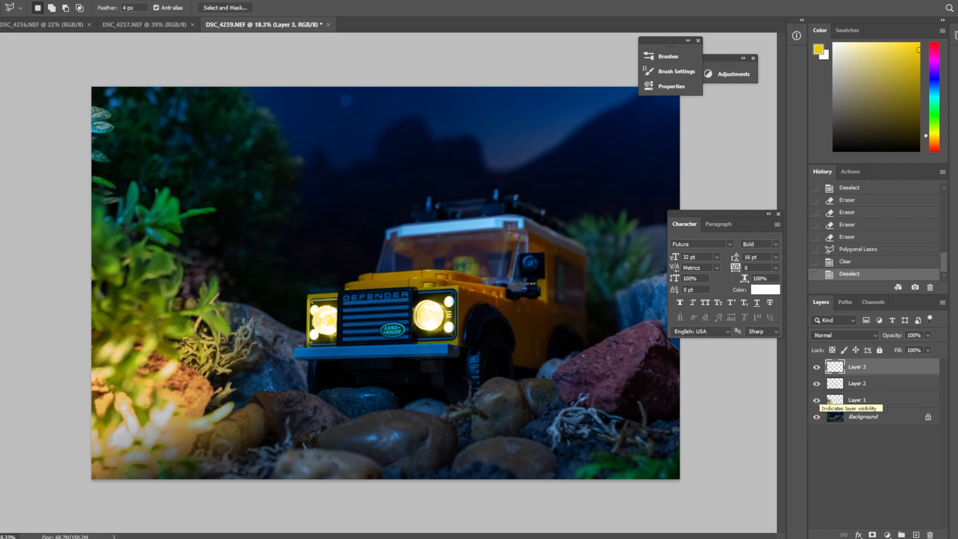
{"action": "left_click", "coordinate": [817, 401]}
{"action": "left_click", "coordinate": [817, 400]}
{"action": "left_click", "coordinate": [817, 400]}
{"action": "left_click", "coordinate": [817, 401]}
Close DSC_4237.NEF and DSC_4236.NEF without saving them.
{"action": "left_click", "coordinate": [193, 25]}
{"action": "left_click", "coordinate": [482, 196]}
{"action": "left_click", "coordinate": [90, 24]}
{"action": "left_click", "coordinate": [482, 197]}
{"action": "scroll", "coordinate": [386, 283], "scroll_direction": "up", "scroll_amount": 1}
{"action": "scroll", "coordinate": [386, 282], "scroll_direction": "down", "scroll_amount": 2}
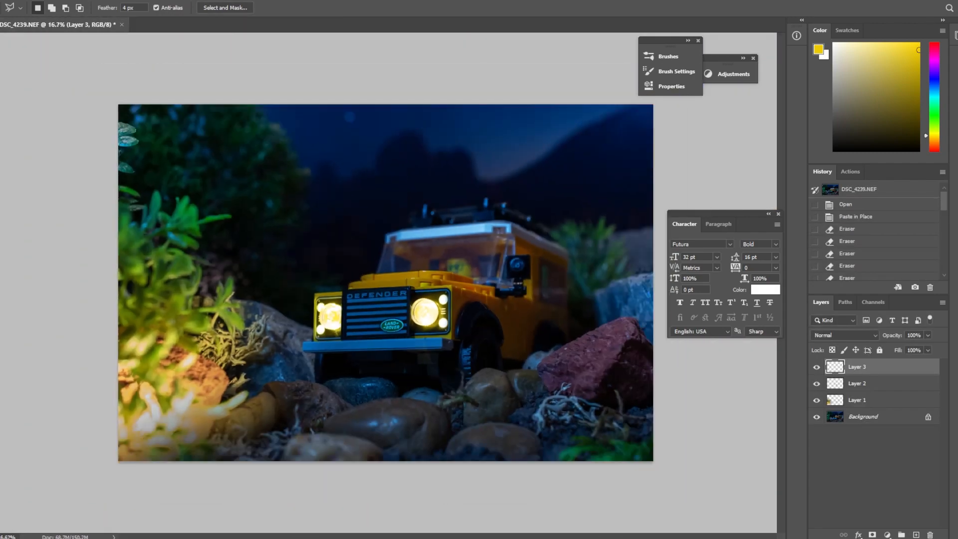
Crop the image to the 4:5 (8:10) ratio swapped to landscape orientation.
{"action": "key", "text": "c"}
{"action": "left_click", "coordinate": [55, 8]}
{"action": "left_click", "coordinate": [55, 58]}
{"action": "left_click", "coordinate": [130, 8]}
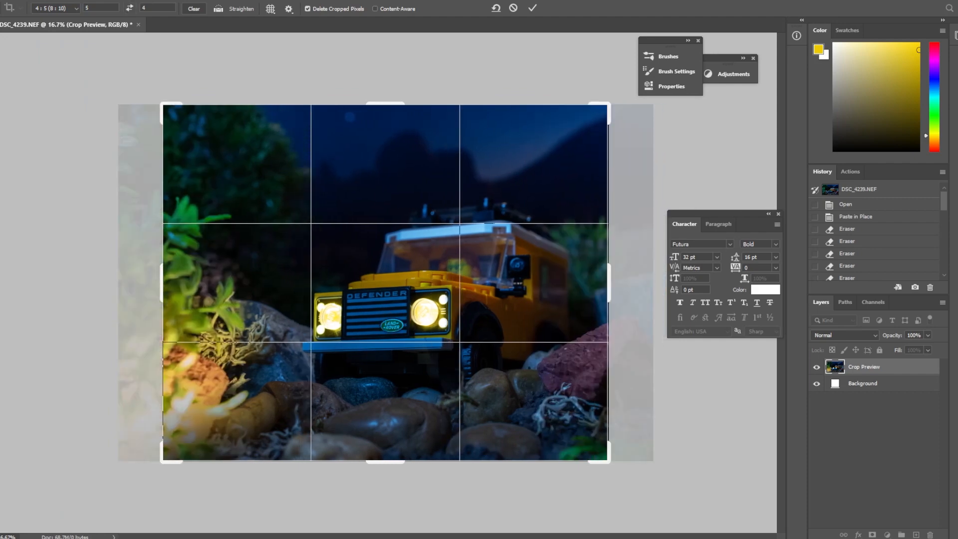
{"action": "key", "text": "Return"}
{"action": "scroll", "coordinate": [386, 282], "scroll_direction": "up", "scroll_amount": 1}
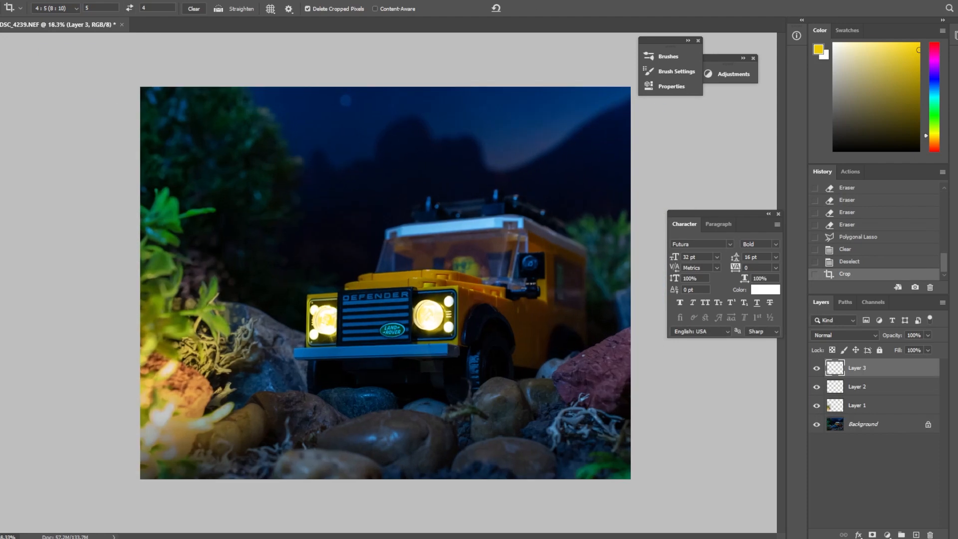
Resize the image to 1080 pixels wide and fit it in the window.
{"action": "left_click", "coordinate": [30, 1]}
{"action": "left_click", "coordinate": [55, 69]}
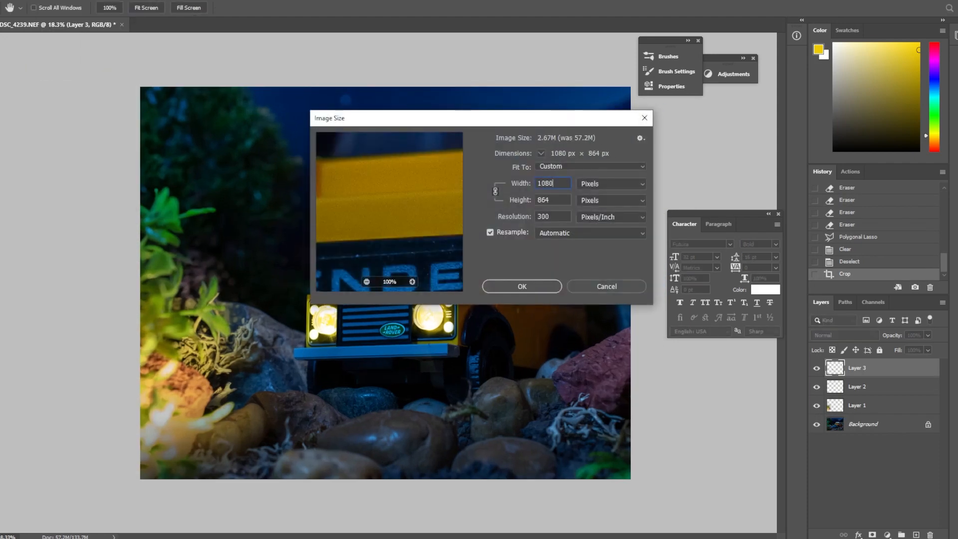
{"action": "key", "text": "Return"}
{"action": "key", "text": "m"}
{"action": "key", "text": "ctrl+0"}
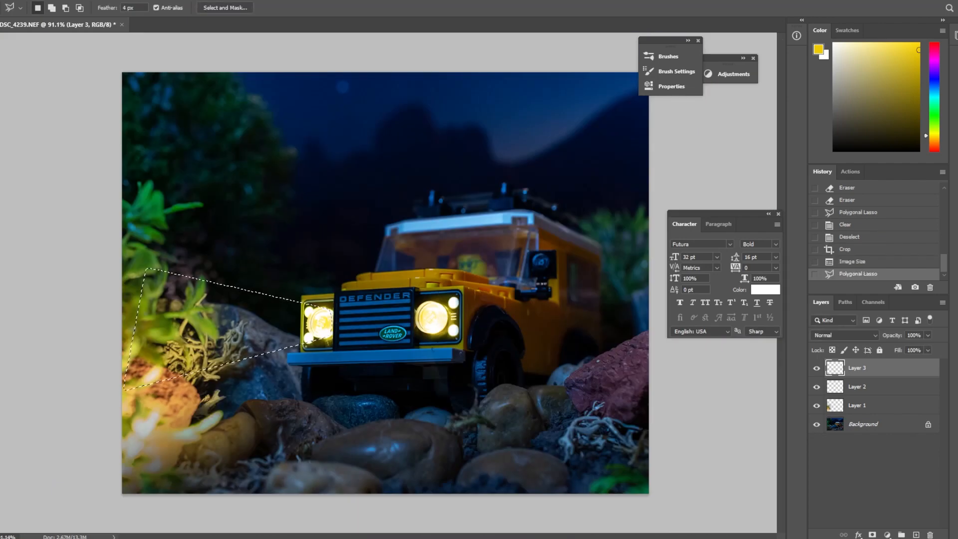
Choose a light-ray brush from the brush presets.
{"action": "key", "text": "b"}
{"action": "left_click", "coordinate": [676, 72]}
{"action": "left_click", "coordinate": [460, 52]}
{"action": "scroll", "coordinate": [524, 210], "scroll_direction": "down", "scroll_amount": 4}
{"action": "left_click_drag", "start_coordinate": [390, 244], "coordinate": [110, 244]}
{"action": "scroll", "coordinate": [524, 210], "scroll_direction": "down", "scroll_amount": 10}
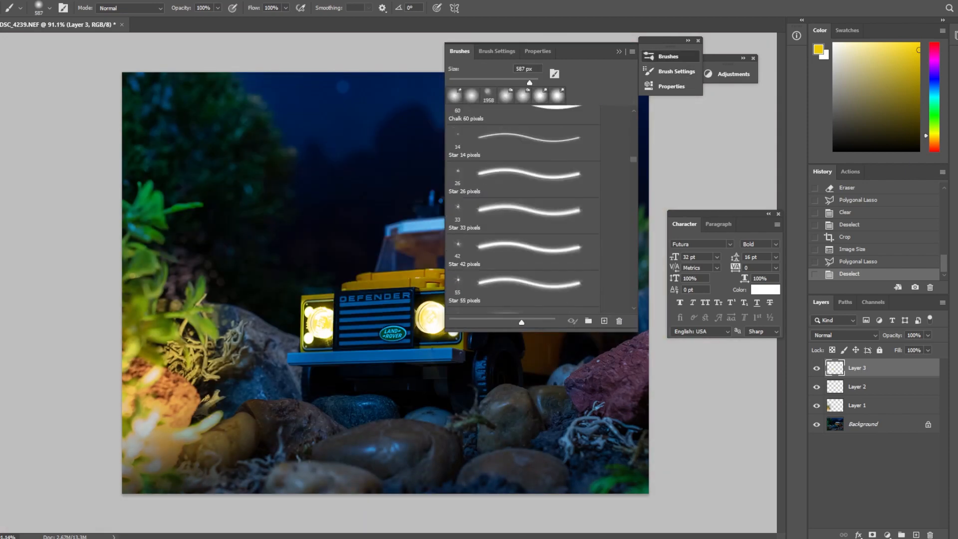
{"action": "left_click", "coordinate": [524, 295]}
{"action": "left_click", "coordinate": [619, 52]}
Try to stamp a pale light beam near the left headlight on a new layer and reshape it with Free Transform.
{"action": "left_click", "coordinate": [324, 334], "text": "alt"}
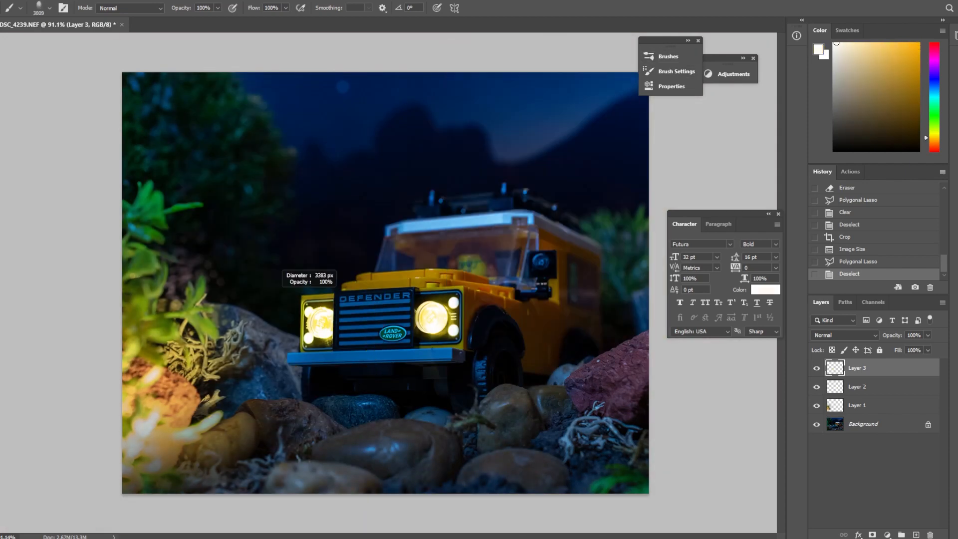
{"action": "left_click", "coordinate": [287, 269]}
{"action": "key", "text": "ctrl+t"}
{"action": "left_click_drag", "start_coordinate": [410, 135], "coordinate": [422, 384]}
{"action": "left_click_drag", "start_coordinate": [294, 270], "coordinate": [237, 331]}
{"action": "left_click_drag", "start_coordinate": [96, 229], "coordinate": [124, 242]}
{"action": "key", "text": "Return"}
{"action": "key", "text": "Delete"}
Sample the headlight's pale yellow and stamp a light-ray brush mark near the left headlight on a new layer.
{"action": "left_click", "coordinate": [312, 322], "text": "alt"}
{"action": "left_click", "coordinate": [253, 280]}
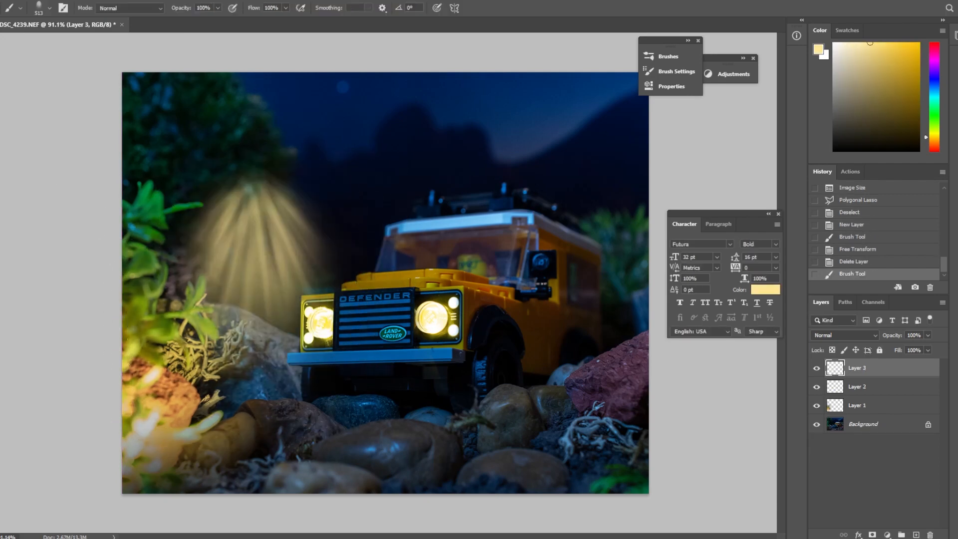
{"action": "key", "text": "ctrl+z"}
{"action": "left_click", "coordinate": [917, 535]}
{"action": "left_click", "coordinate": [244, 350]}
Rotate and reshape the yellow rays with Free Transform to fan outward from the left headlight, nudging them slightly to the right.
{"action": "key", "text": "ctrl+t"}
{"action": "left_click_drag", "start_coordinate": [350, 207], "coordinate": [402, 430]}
{"action": "left_click_drag", "start_coordinate": [280, 340], "coordinate": [265, 326]}
{"action": "left_click_drag", "start_coordinate": [336, 210], "coordinate": [337, 271]}
{"action": "left_click_drag", "start_coordinate": [309, 369], "coordinate": [316, 314]}
{"action": "left_click_drag", "start_coordinate": [366, 257], "coordinate": [378, 300]}
{"action": "key", "text": "Return"}
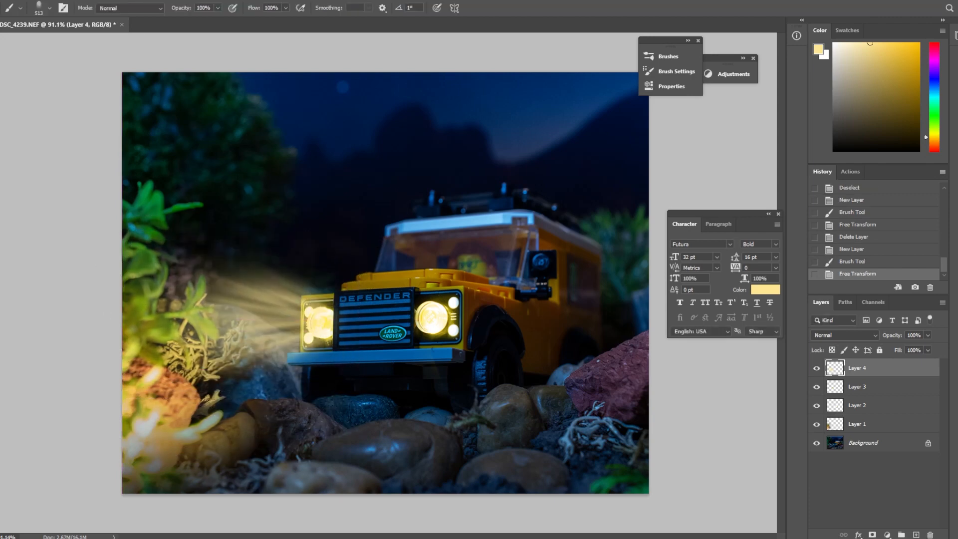
{"action": "key", "text": "v"}
{"action": "key", "text": "Right"}
{"action": "left_click", "coordinate": [116, 1]}
{"action": "mouse_move", "coordinate": [121, 111]}
{"action": "left_click", "coordinate": [278, 154]}
{"action": "left_click_drag", "start_coordinate": [666, 241], "coordinate": [627, 241]}
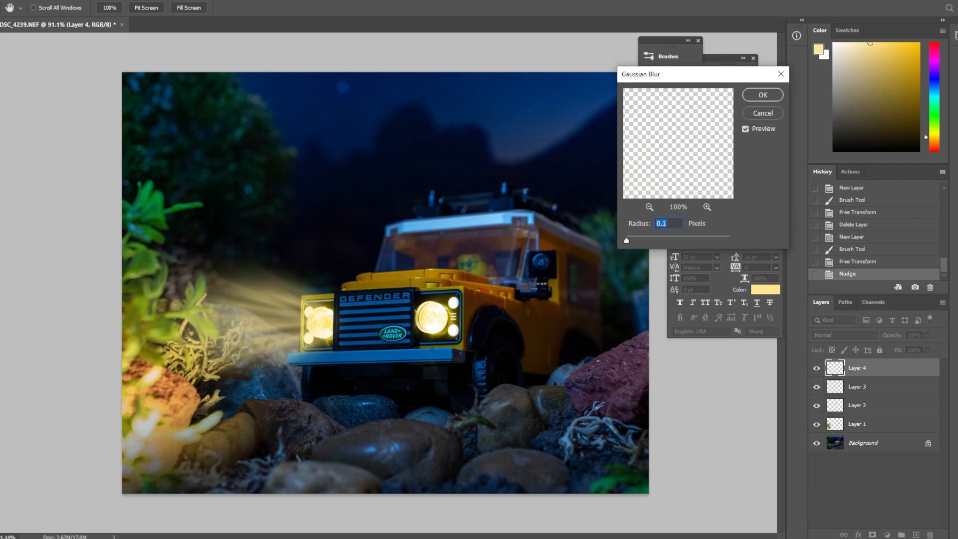
{"action": "key", "text": "Escape"}
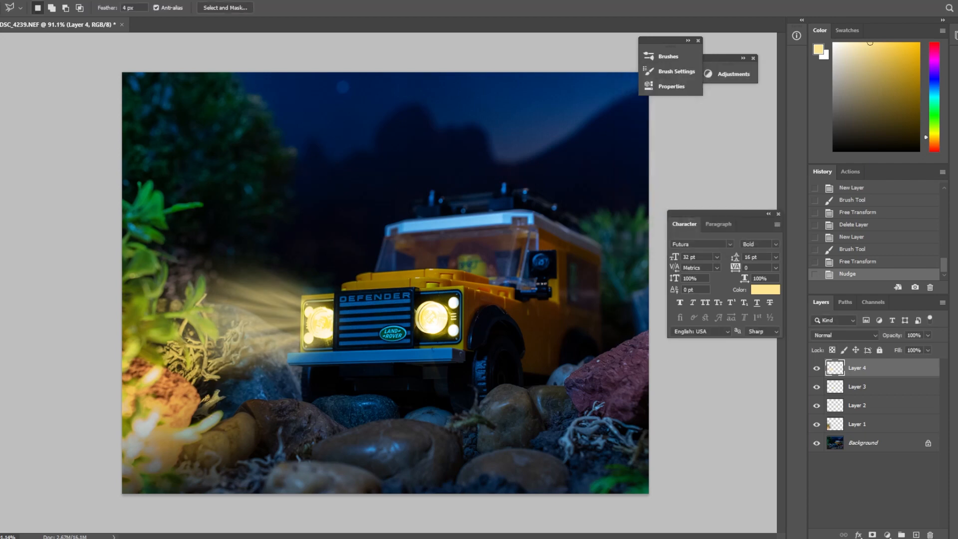
Stamp white light rays on a new layer and rotate them with Free Transform toward the left headlight.
{"action": "key", "text": "x"}
{"action": "left_click", "coordinate": [344, 215]}
{"action": "key", "text": "ctrl+t"}
{"action": "mouse_move", "coordinate": [469, 77]}
{"action": "left_mouse_down"}
{"action": "mouse_move", "coordinate": [518, 149]}
{"action": "mouse_move", "coordinate": [473, 348]}
{"action": "left_mouse_up"}
{"action": "left_click_drag", "start_coordinate": [345, 200], "coordinate": [243, 298]}
{"action": "left_click_drag", "start_coordinate": [376, 211], "coordinate": [299, 271]}
{"action": "left_click_drag", "start_coordinate": [277, 314], "coordinate": [326, 290]}
{"action": "left_click_drag", "start_coordinate": [378, 229], "coordinate": [371, 220]}
{"action": "left_click_drag", "start_coordinate": [299, 305], "coordinate": [298, 310]}
{"action": "key", "text": "Return"}
Fit the white rays over the yellow beam at the left headlight and lower their layer opacity to 36%.
{"action": "key", "text": "ctrl+t"}
{"action": "left_click_drag", "start_coordinate": [372, 220], "coordinate": [379, 228]}
{"action": "left_click_drag", "start_coordinate": [344, 252], "coordinate": [375, 229]}
{"action": "left_click_drag", "start_coordinate": [341, 296], "coordinate": [325, 302]}
{"action": "left_click_drag", "start_coordinate": [359, 235], "coordinate": [355, 283]}
{"action": "left_click_drag", "start_coordinate": [322, 334], "coordinate": [316, 307]}
{"action": "left_click_drag", "start_coordinate": [350, 257], "coordinate": [347, 281]}
{"action": "left_click_drag", "start_coordinate": [314, 340], "coordinate": [312, 336]}
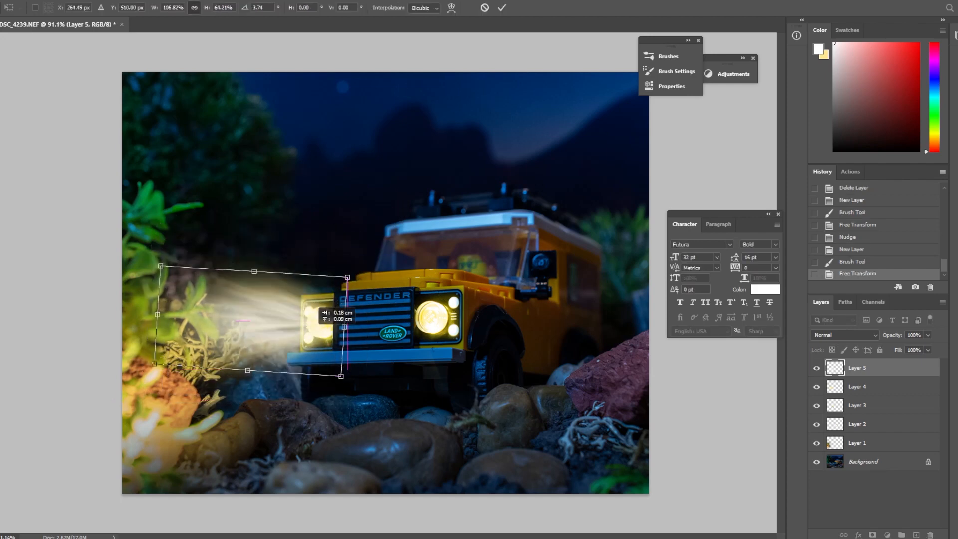
{"action": "key", "text": "Return"}
{"action": "right_click", "coordinate": [464, 360], "text": "alt"}
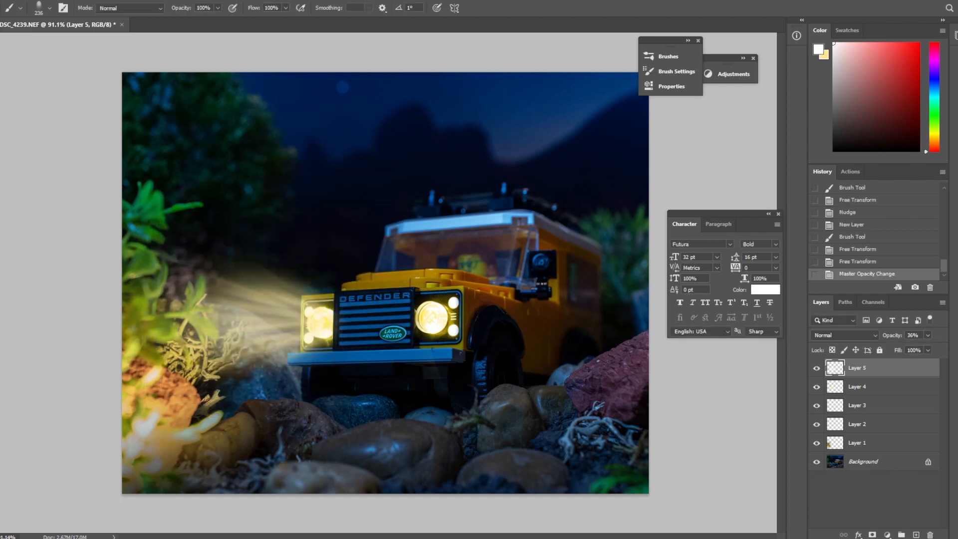
Duplicate the yellow and white beam layers and move the copies to the right headlight.
{"action": "left_click", "coordinate": [862, 387], "text": "shift"}
{"action": "left_click_drag", "start_coordinate": [863, 386], "coordinate": [917, 535]}
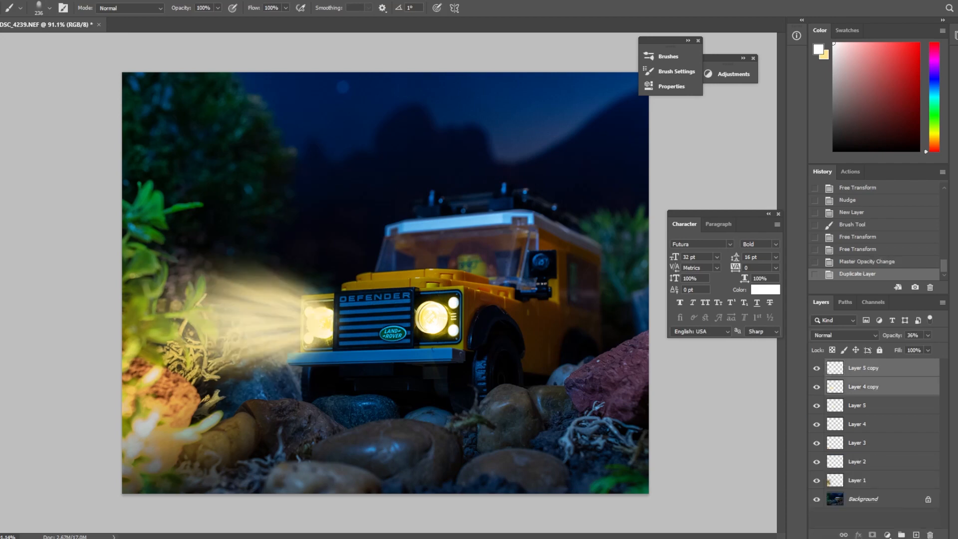
{"action": "key", "text": "v"}
{"action": "left_click_drag", "start_coordinate": [269, 319], "coordinate": [384, 315]}
Try to reshape the copied beams at the right headlight with Free Transform.
{"action": "key", "text": "ctrl+t"}
{"action": "left_click_drag", "start_coordinate": [481, 225], "coordinate": [468, 206]}
{"action": "left_click_drag", "start_coordinate": [383, 316], "coordinate": [384, 335]}
{"action": "left_click_drag", "start_coordinate": [482, 224], "coordinate": [478, 219]}
{"action": "key", "text": "Return"}
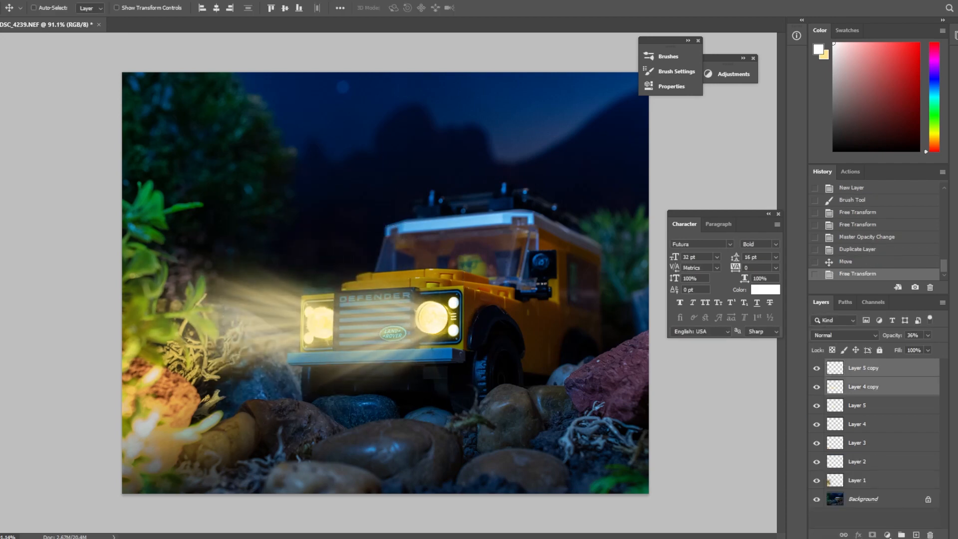
{"action": "key", "text": "ctrl+z"}
Lower the copied beams slightly and adjust them with Free Transform to start at the right headlight.
{"action": "left_click_drag", "start_coordinate": [440, 292], "coordinate": [440, 299]}
{"action": "scroll", "coordinate": [425, 321], "scroll_direction": "up", "scroll_amount": 6}
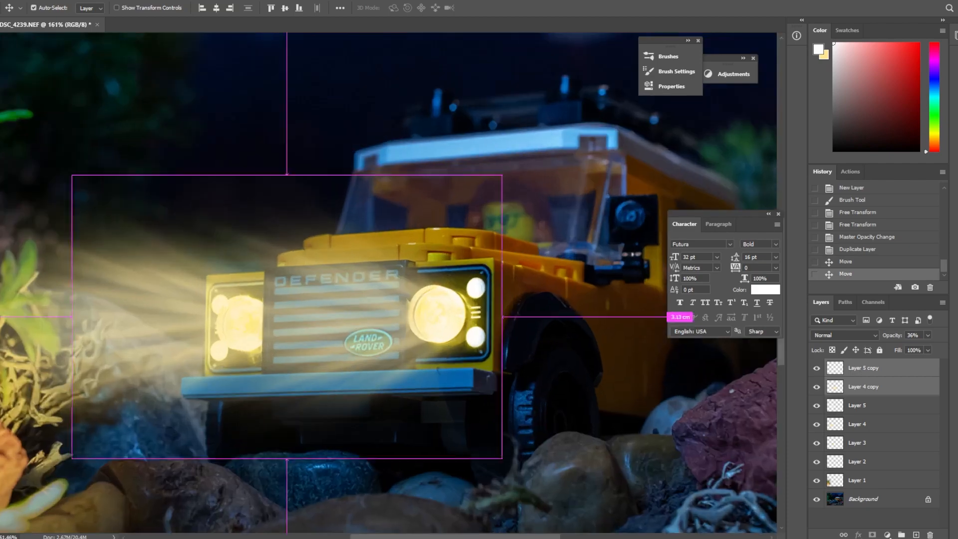
{"action": "key", "text": "ctrl+t"}
{"action": "left_click_drag", "start_coordinate": [514, 168], "coordinate": [503, 152]}
{"action": "left_click_drag", "start_coordinate": [403, 319], "coordinate": [405, 327]}
{"action": "key", "text": "Return"}
{"action": "key", "text": "ctrl+0"}
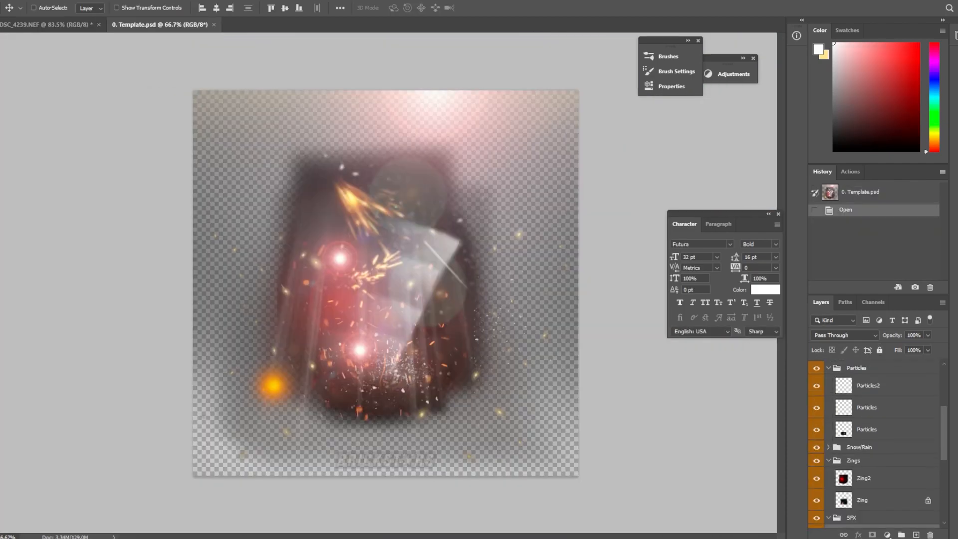
Copy the layers from Brickstars Logo through the Particles group from the template file into the composite and position them.
{"action": "scroll", "coordinate": [873, 444], "scroll_direction": "down", "scroll_amount": 3}
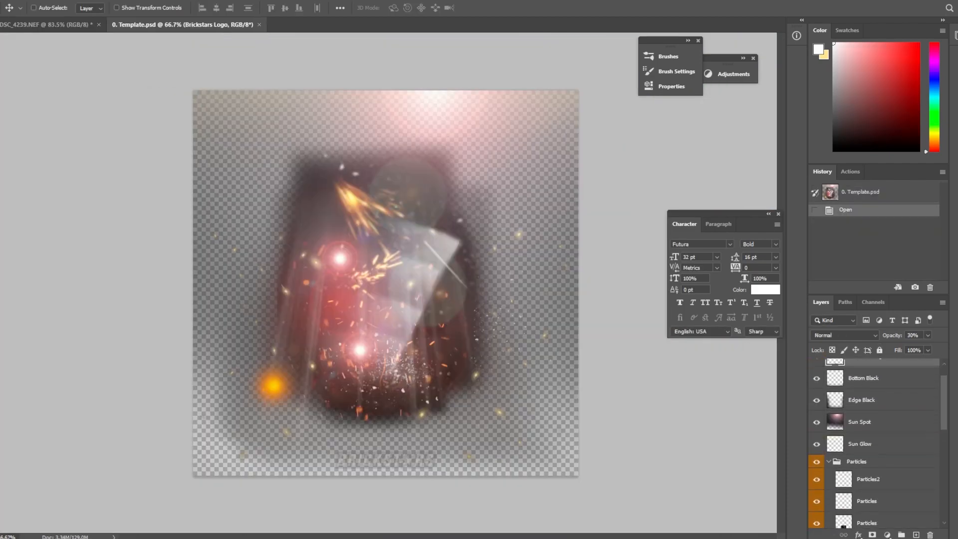
{"action": "left_click", "coordinate": [852, 464], "text": "shift"}
{"action": "scroll", "coordinate": [854, 449], "scroll_direction": "up", "scroll_amount": 4}
{"action": "left_click", "coordinate": [857, 420], "text": "shift"}
{"action": "left_click_drag", "start_coordinate": [344, 375], "coordinate": [258, 376]}
{"action": "left_click_drag", "start_coordinate": [258, 376], "coordinate": [366, 320]}
{"action": "scroll", "coordinate": [149, 464], "scroll_direction": "up", "scroll_amount": 12}
{"action": "scroll", "coordinate": [562, 144], "scroll_direction": "down", "scroll_amount": 1}
{"action": "left_click_drag", "start_coordinate": [673, 127], "coordinate": [456, 339]}
Hide the imported effect layers, leaving only Brickstars Logo and Bottom Black visible.
{"action": "scroll", "coordinate": [456, 340], "scroll_direction": "down", "scroll_amount": 12}
{"action": "left_click_drag", "start_coordinate": [817, 512], "coordinate": [817, 367]}
{"action": "left_click", "coordinate": [816, 369]}
{"action": "left_click", "coordinate": [817, 387]}
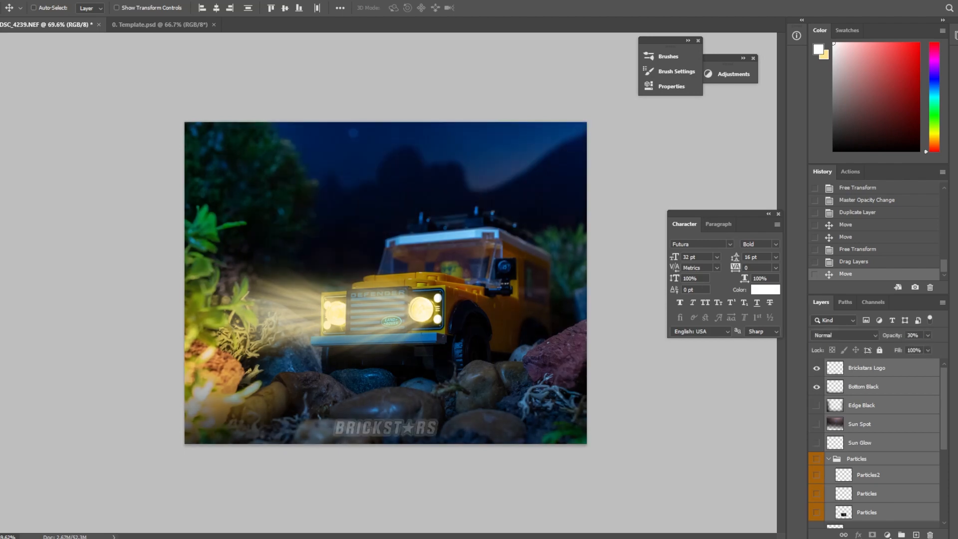
Compare the image with and without the Edge Black layer and leave that layer hidden.
{"action": "left_click", "coordinate": [817, 405]}
{"action": "left_click", "coordinate": [862, 405]}
{"action": "left_click", "coordinate": [817, 406]}
{"action": "left_click", "coordinate": [816, 406]}
{"action": "left_click", "coordinate": [816, 406]}
{"action": "left_click", "coordinate": [816, 406]}
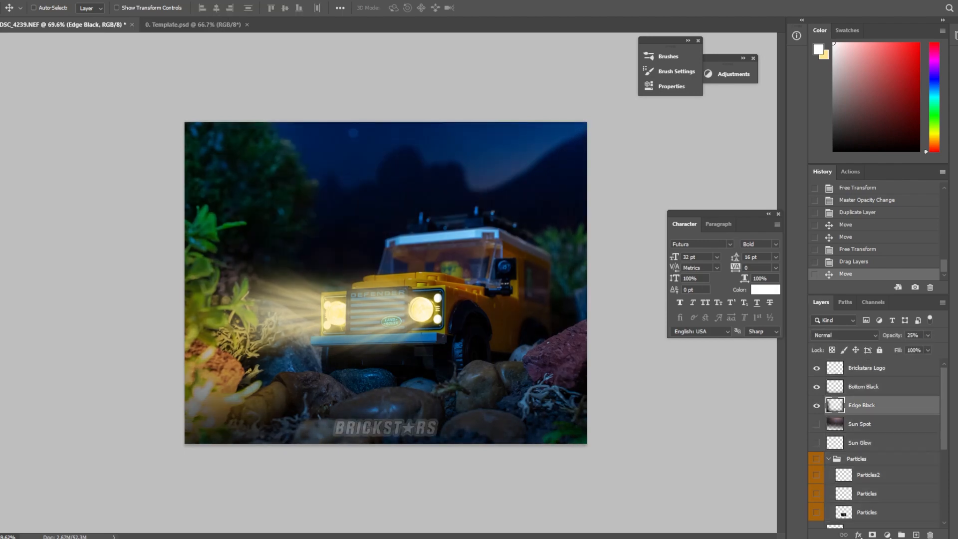
{"action": "left_click", "coordinate": [817, 405]}
{"action": "left_click", "coordinate": [817, 405]}
{"action": "left_click", "coordinate": [817, 405]}
Delete the Sun Spot and Sun Glow layers from the composite.
{"action": "left_click", "coordinate": [860, 424]}
{"action": "key", "text": "Delete"}
{"action": "key", "text": "Delete"}
Copy the Headlight layer from the template file to above the Particles group and place its flare on the right headlight.
{"action": "left_click", "coordinate": [190, 25]}
{"action": "scroll", "coordinate": [869, 424], "scroll_direction": "down", "scroll_amount": 5}
{"action": "left_click", "coordinate": [869, 424]}
{"action": "left_click_drag", "start_coordinate": [350, 270], "coordinate": [424, 300]}
{"action": "left_click_drag", "start_coordinate": [444, 309], "coordinate": [479, 344]}
{"action": "scroll", "coordinate": [869, 437], "scroll_direction": "up", "scroll_amount": 3}
{"action": "left_click_drag", "start_coordinate": [868, 436], "coordinate": [861, 415]}
{"action": "left_click_drag", "start_coordinate": [444, 309], "coordinate": [443, 271]}
Try to erase parts of the Headlight flare around the right headlight.
{"action": "scroll", "coordinate": [415, 308], "scroll_direction": "up", "scroll_amount": 6}
{"action": "key", "text": "e"}
{"action": "left_click_drag", "start_coordinate": [453, 319], "coordinate": [399, 319]}
{"action": "left_click", "coordinate": [436, 309]}
{"action": "left_click", "coordinate": [436, 308]}
{"action": "key", "text": "ctrl+z"}
{"action": "key", "text": "ctrl+z"}
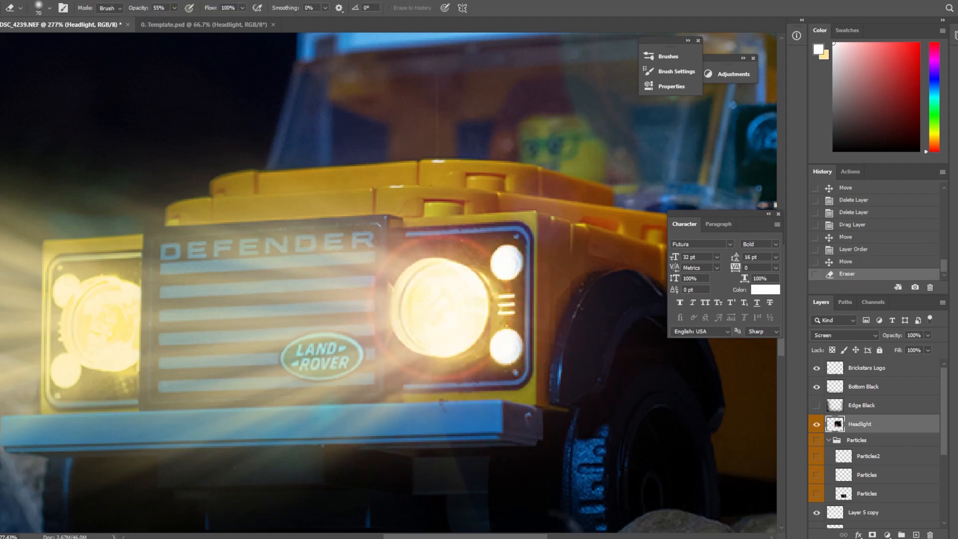
Enlarge the Headlight flare with Free Transform and center it on the right headlight.
{"action": "key", "text": "ctrl+0"}
{"action": "key", "text": "ctrl+t"}
{"action": "left_click_drag", "start_coordinate": [339, 419], "coordinate": [269, 486]}
{"action": "left_click_drag", "start_coordinate": [396, 374], "coordinate": [437, 327]}
{"action": "key", "text": "Return"}
{"action": "scroll", "coordinate": [437, 327], "scroll_direction": "down", "scroll_amount": 4}
{"action": "scroll", "coordinate": [437, 327], "scroll_direction": "up", "scroll_amount": 3}
Duplicate the Headlight layer onto the left headlight and erase unwanted parts of the copied flare.
{"action": "left_click_drag", "start_coordinate": [871, 424], "coordinate": [916, 535]}
{"action": "key", "text": "v"}
{"action": "left_click_drag", "start_coordinate": [430, 317], "coordinate": [325, 317]}
{"action": "key", "text": "e"}
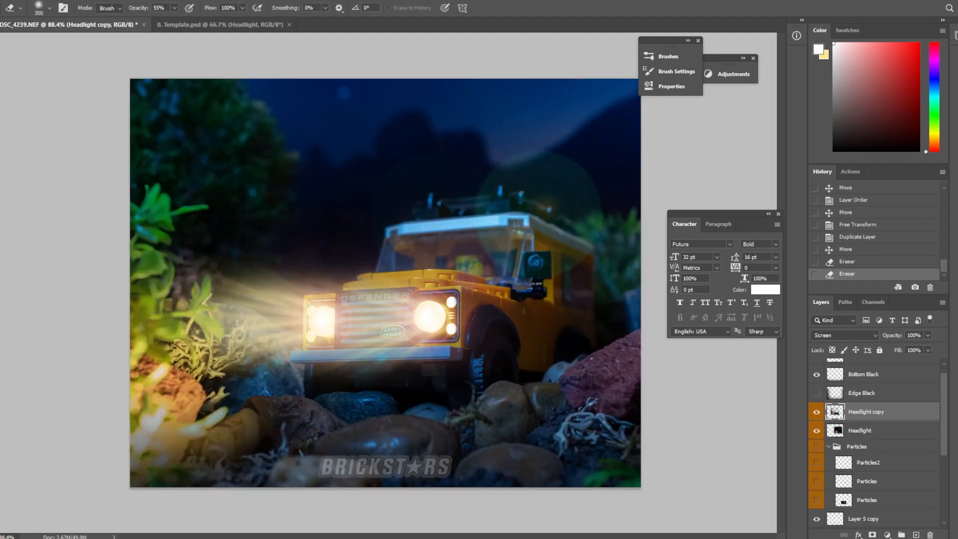
Set the Headlight copy layer's opacity to 92% and nudge its flare into alignment with the left headlight.
{"action": "left_click_drag", "start_coordinate": [923, 348], "coordinate": [925, 348]}
{"action": "scroll", "coordinate": [385, 283], "scroll_direction": "down", "scroll_amount": 3}
{"action": "scroll", "coordinate": [385, 283], "scroll_direction": "up", "scroll_amount": 3}
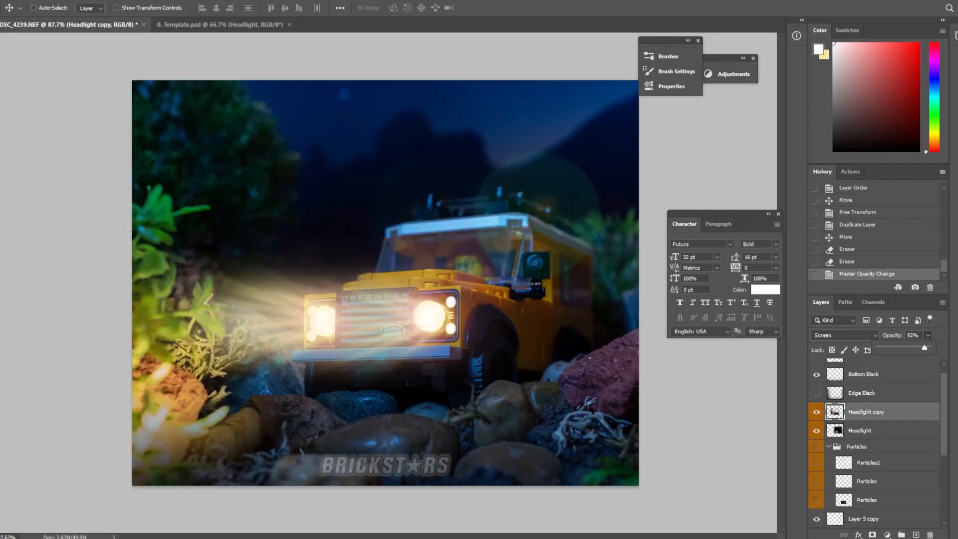
{"action": "scroll", "coordinate": [329, 329], "scroll_direction": "up", "scroll_amount": 5}
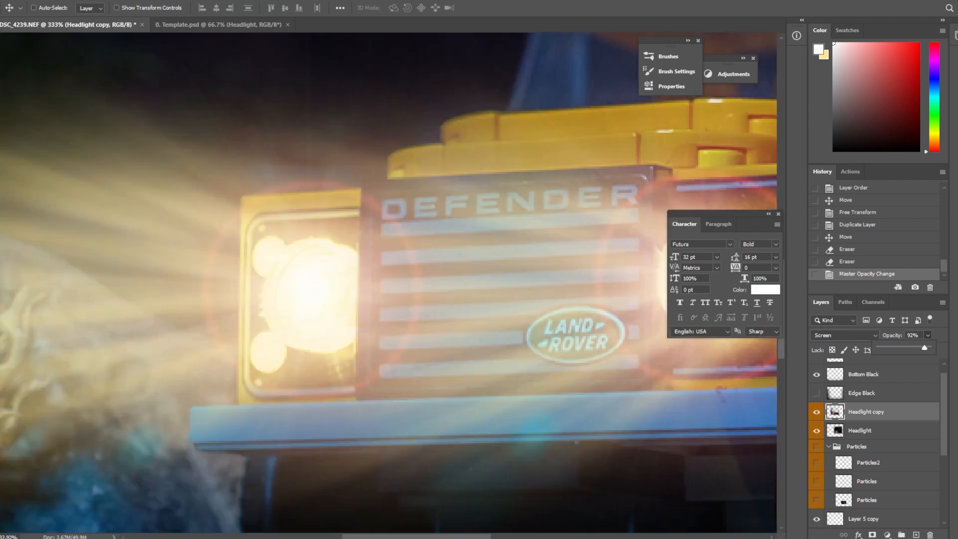
{"action": "scroll", "coordinate": [388, 283], "scroll_direction": "right", "scroll_amount": 3}
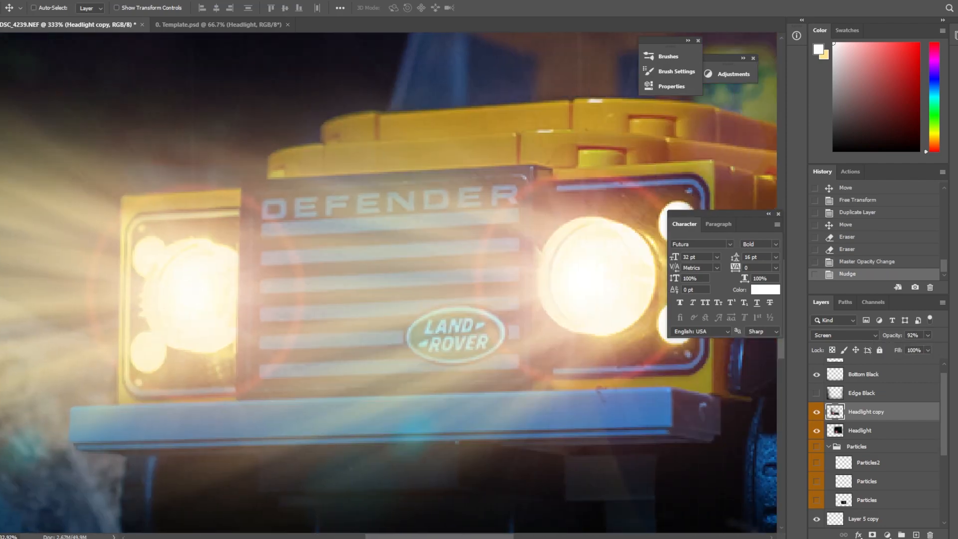
{"action": "scroll", "coordinate": [500, 350], "scroll_direction": "down", "scroll_amount": 2}
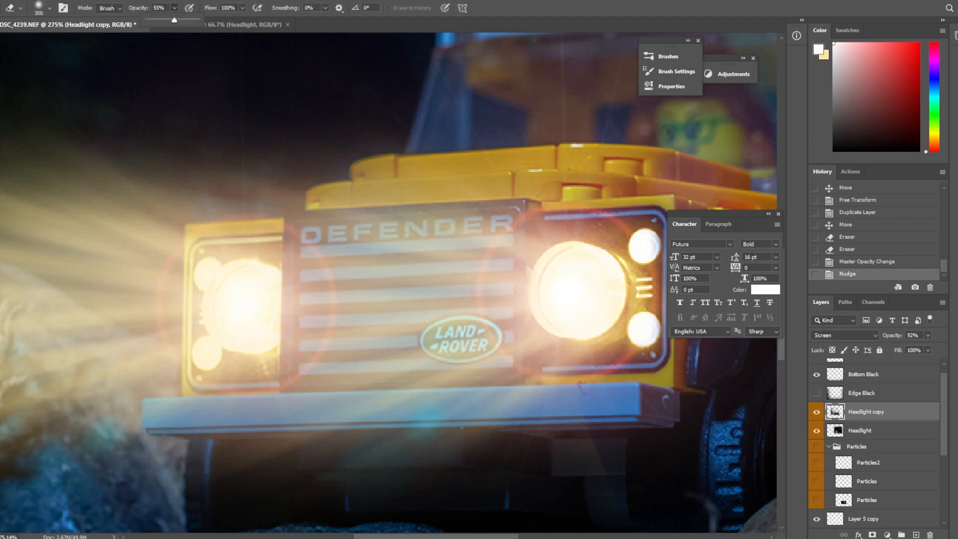
Set the eraser opacity to 22% and soften the copied flare over the left headlight.
{"action": "left_click_drag", "start_coordinate": [174, 20], "coordinate": [156, 20]}
{"action": "right_click", "coordinate": [239, 322], "text": "alt"}
{"action": "left_click", "coordinate": [240, 319]}
{"action": "scroll", "coordinate": [250, 320], "scroll_direction": "down", "scroll_amount": 6}
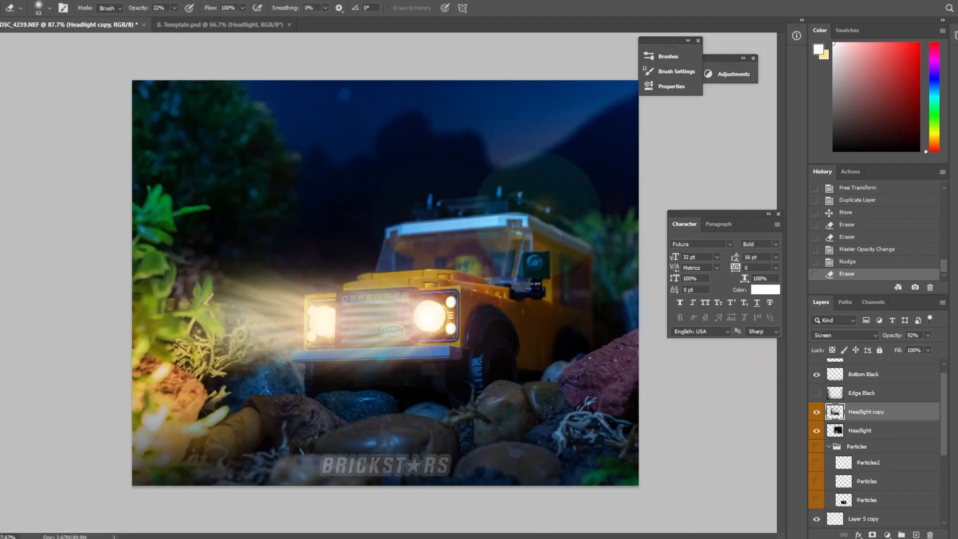
Lightly erase the original Headlight layer's flare over the right headlight.
{"action": "left_click", "coordinate": [860, 431]}
{"action": "scroll", "coordinate": [420, 322], "scroll_direction": "up", "scroll_amount": 4}
{"action": "left_click", "coordinate": [420, 322]}
{"action": "scroll", "coordinate": [420, 323], "scroll_direction": "down", "scroll_amount": 5}
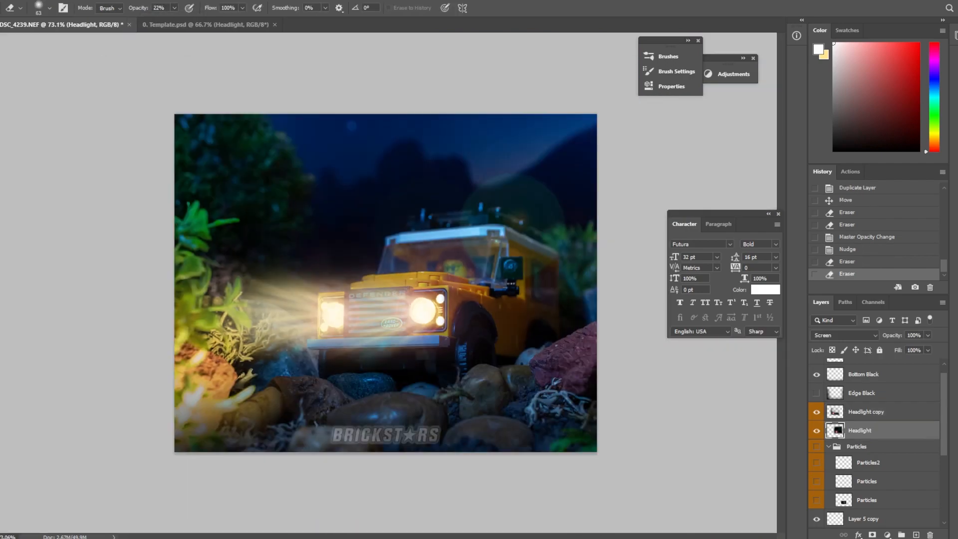
Set the eraser opacity to 100% and erase the Headlight copy's flare spilling onto the grille beside the left headlight.
{"action": "scroll", "coordinate": [370, 308], "scroll_direction": "up", "scroll_amount": 6}
{"action": "left_click", "coordinate": [866, 413]}
{"action": "left_click", "coordinate": [350, 319]}
{"action": "key", "text": "ctrl+z"}
{"action": "left_click", "coordinate": [174, 8]}
{"action": "left_click_drag", "start_coordinate": [174, 20], "coordinate": [216, 20]}
{"action": "left_click_drag", "start_coordinate": [350, 290], "coordinate": [350, 349]}
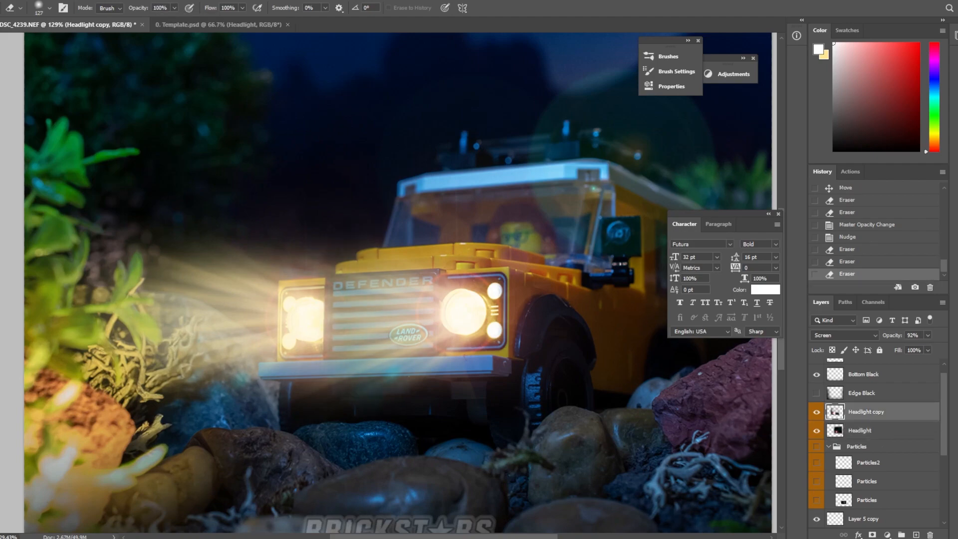
{"action": "scroll", "coordinate": [384, 282], "scroll_direction": "down", "scroll_amount": 5}
{"action": "key", "text": "ctrl+z"}
{"action": "key", "text": "ctrl+shift+z"}
{"action": "scroll", "coordinate": [385, 282], "scroll_direction": "up", "scroll_amount": 2}
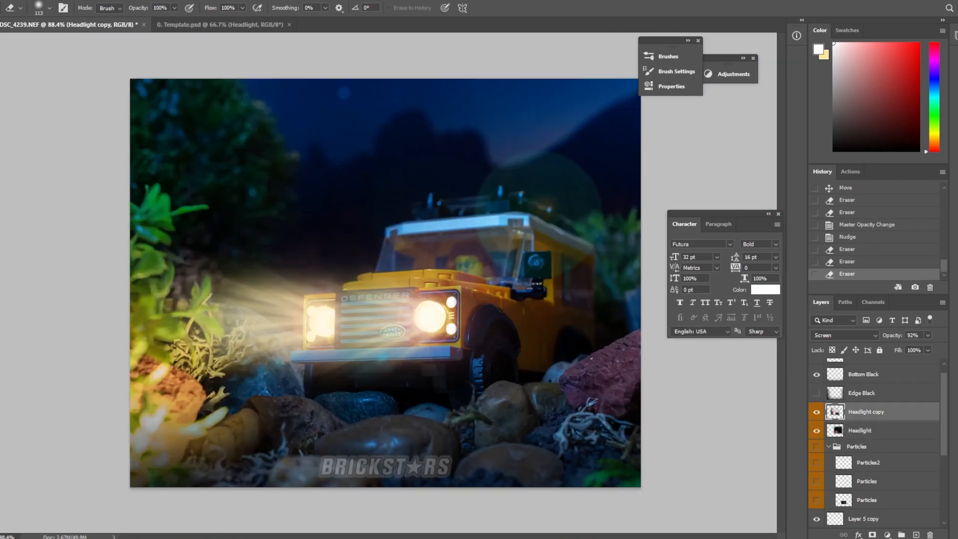
{"action": "scroll", "coordinate": [398, 292], "scroll_direction": "up", "scroll_amount": 3}
{"action": "scroll", "coordinate": [398, 292], "scroll_direction": "down", "scroll_amount": 3}
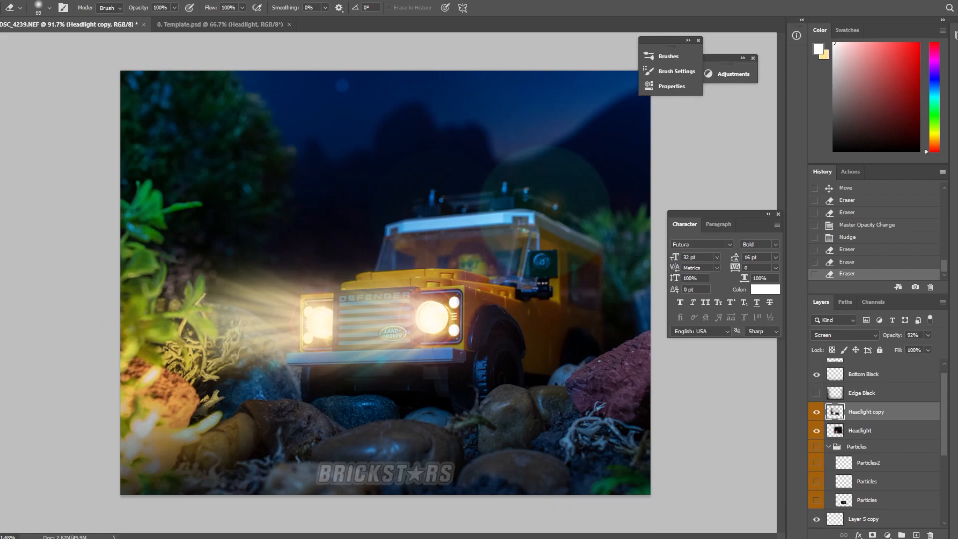
Add the template file's Fireflies layer to the composite as softly blurred specks in the left headlight's beam.
{"action": "left_click", "coordinate": [220, 24]}
{"action": "scroll", "coordinate": [879, 444], "scroll_direction": "down", "scroll_amount": 9}
{"action": "scroll", "coordinate": [878, 444], "scroll_direction": "up", "scroll_amount": 1}
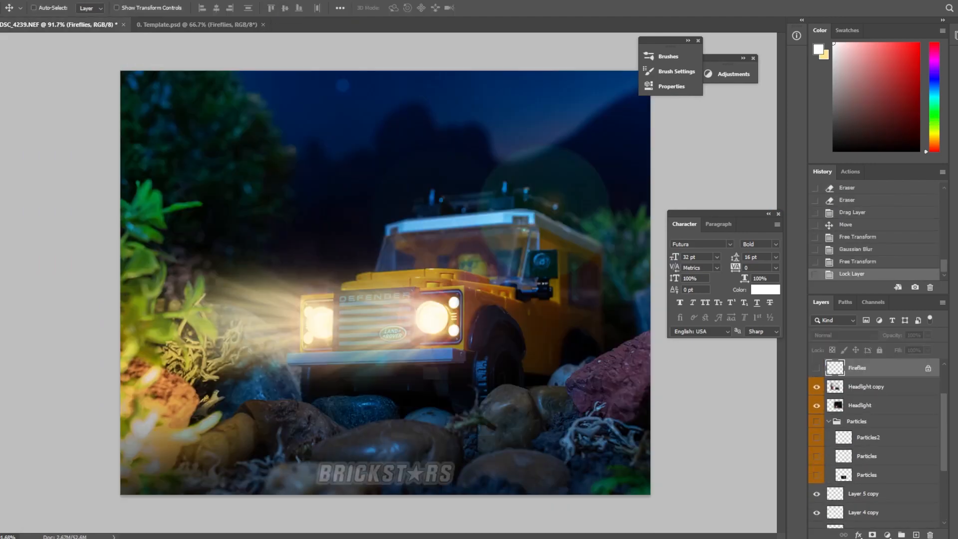
{"action": "scroll", "coordinate": [200, 285], "scroll_direction": "up", "scroll_amount": 3}
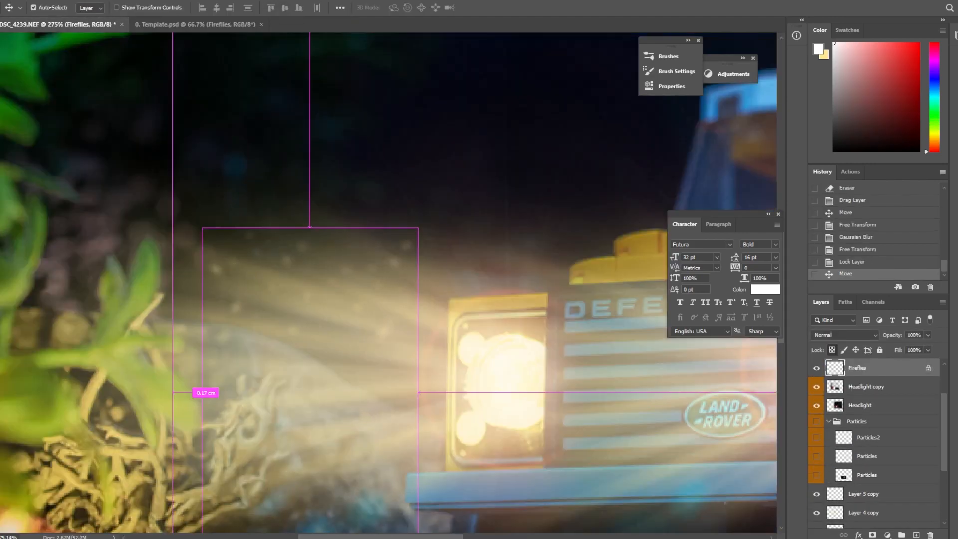
{"action": "scroll", "coordinate": [349, 299], "scroll_direction": "down", "scroll_amount": 4}
{"action": "scroll", "coordinate": [874, 424], "scroll_direction": "down", "scroll_amount": 1}
{"action": "scroll", "coordinate": [350, 300], "scroll_direction": "up", "scroll_amount": 1}
{"action": "scroll", "coordinate": [874, 425], "scroll_direction": "up", "scroll_amount": 4}
Duplicate the Fireflies layer, fit the copy into the right headlight's beam with Free Transform, and reapply Gaussian Blur to it.
{"action": "left_click_drag", "start_coordinate": [864, 405], "coordinate": [917, 534]}
{"action": "left_click_drag", "start_coordinate": [226, 312], "coordinate": [393, 312]}
{"action": "key", "text": "ctrl+t"}
{"action": "left_click_drag", "start_coordinate": [447, 262], "coordinate": [482, 359]}
{"action": "left_click_drag", "start_coordinate": [390, 322], "coordinate": [389, 347]}
{"action": "key", "text": "Return"}
{"action": "left_click", "coordinate": [117, 0]}
{"action": "left_click", "coordinate": [137, 5]}
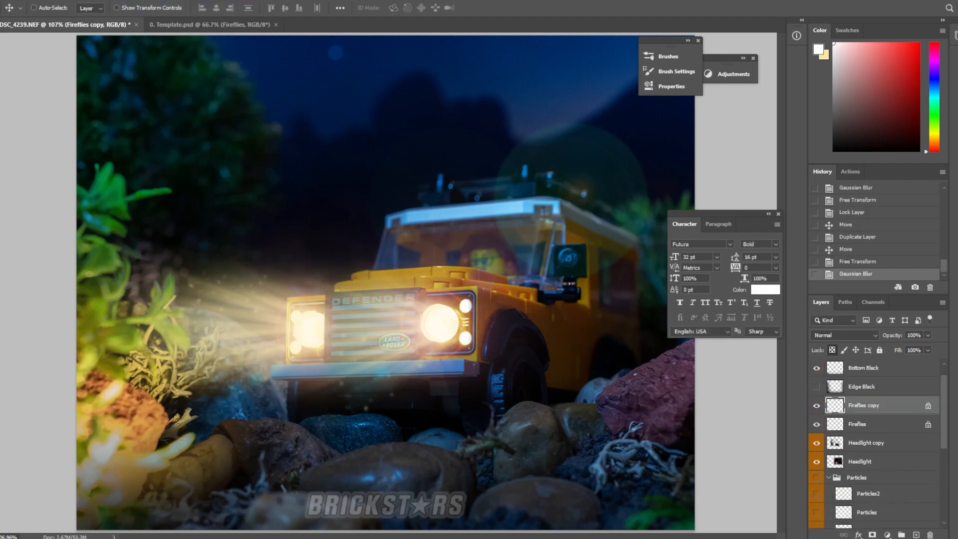
Show the Particles group and its Particles2 layer, and use Free Transform to fit its specks below the bumper near the front wheel.
{"action": "scroll", "coordinate": [874, 439], "scroll_direction": "down", "scroll_amount": 3}
{"action": "left_click", "coordinate": [816, 422]}
{"action": "left_click", "coordinate": [817, 438]}
{"action": "key", "text": "ctrl+t"}
{"action": "key", "text": "Escape"}
{"action": "left_click", "coordinate": [868, 438]}
{"action": "key", "text": "ctrl+t"}
{"action": "left_click_drag", "start_coordinate": [516, 239], "coordinate": [619, 294]}
{"action": "left_click_drag", "start_coordinate": [658, 378], "coordinate": [583, 368]}
{"action": "left_click_drag", "start_coordinate": [537, 379], "coordinate": [472, 415]}
{"action": "key", "text": "Return"}
Erase stray Particles2 specks, move the layer behind the front wheel, and erase more specks around the tyre.
{"action": "scroll", "coordinate": [469, 414], "scroll_direction": "up", "scroll_amount": 6}
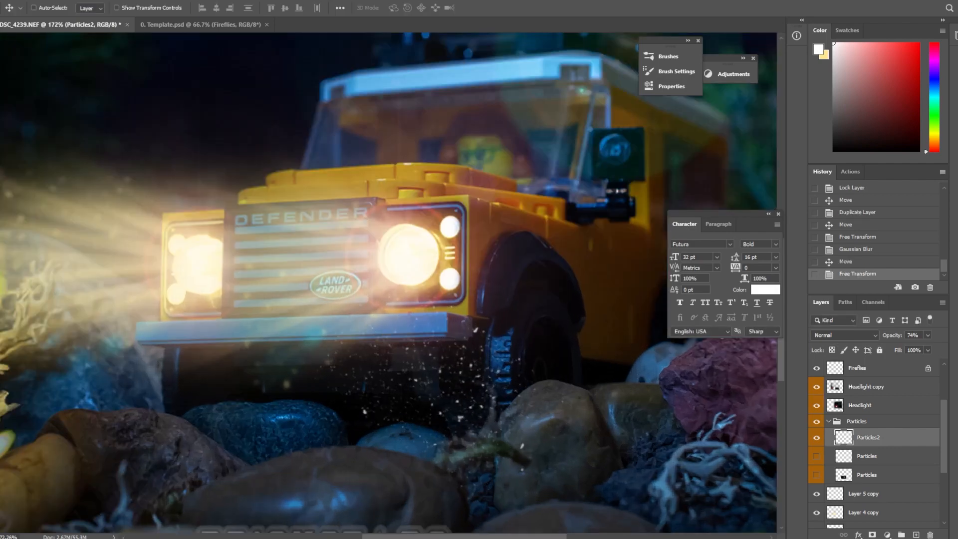
{"action": "key", "text": "e"}
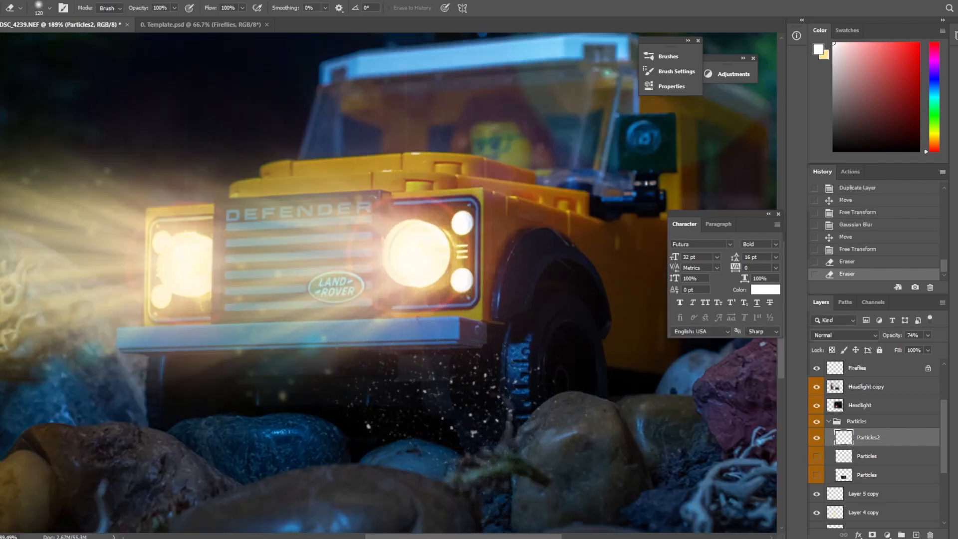
{"action": "scroll", "coordinate": [499, 499], "scroll_direction": "down", "scroll_amount": 2}
{"action": "scroll", "coordinate": [604, 385], "scroll_direction": "up", "scroll_amount": 8}
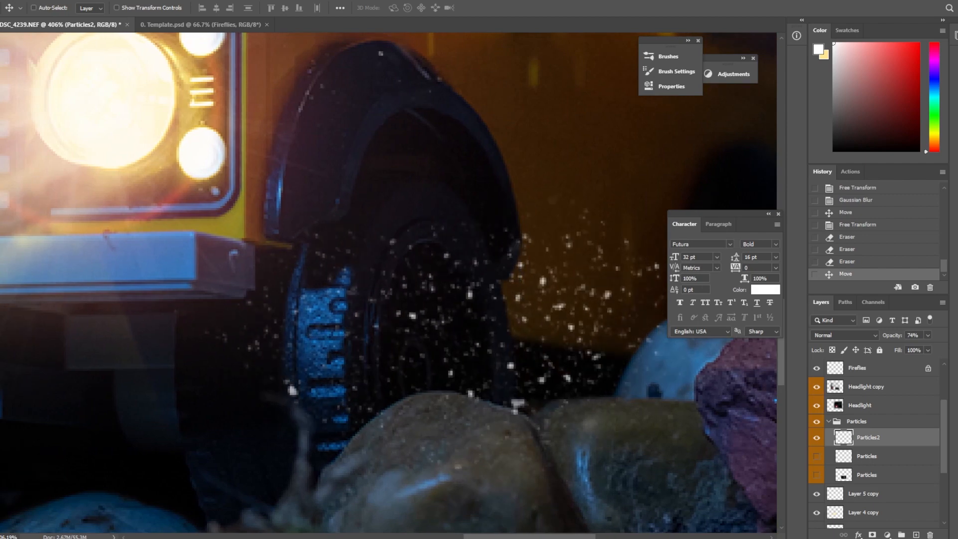
{"action": "scroll", "coordinate": [455, 369], "scroll_direction": "down", "scroll_amount": 4}
{"action": "key", "text": "e"}
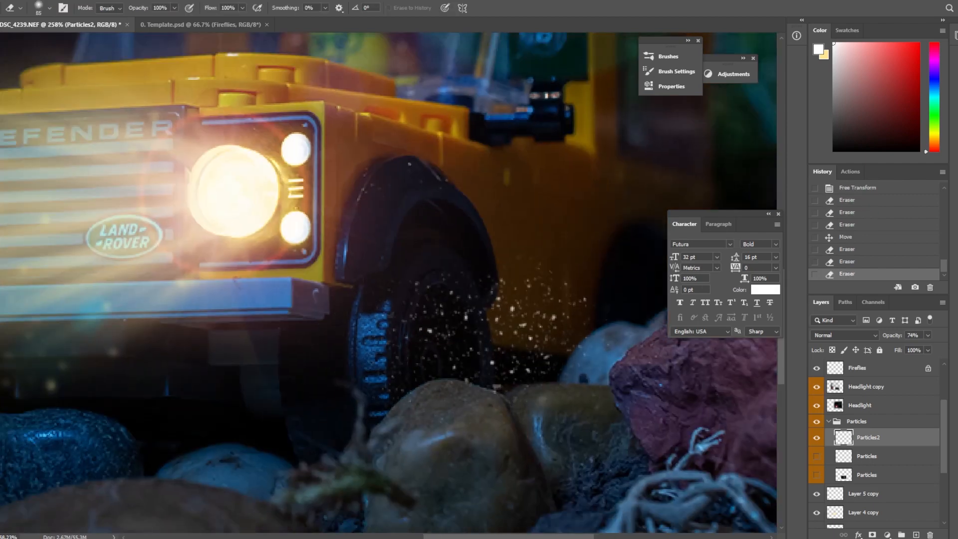
Soften the Particles2 layer with Gaussian Blur and lower its opacity to 41%.
{"action": "scroll", "coordinate": [408, 316], "scroll_direction": "down", "scroll_amount": 5}
{"action": "left_click", "coordinate": [135, 0]}
{"action": "left_click", "coordinate": [138, 4]}
{"action": "key", "text": "ctrl+z"}
{"action": "left_click", "coordinate": [119, 0]}
{"action": "mouse_move", "coordinate": [150, 112]}
{"action": "left_click", "coordinate": [279, 94]}
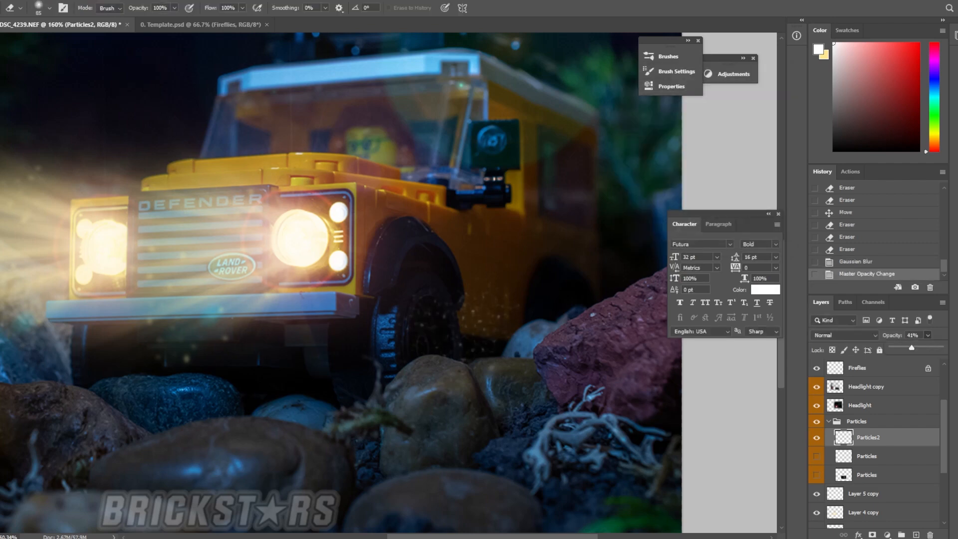
Show the middle Particles layer, fit its specks above the left headlight beam with Free Transform, and erase unwanted specks.
{"action": "scroll", "coordinate": [386, 283], "scroll_direction": "down", "scroll_amount": 3}
{"action": "key", "text": "v"}
{"action": "left_click_drag", "start_coordinate": [487, 155], "coordinate": [268, 292]}
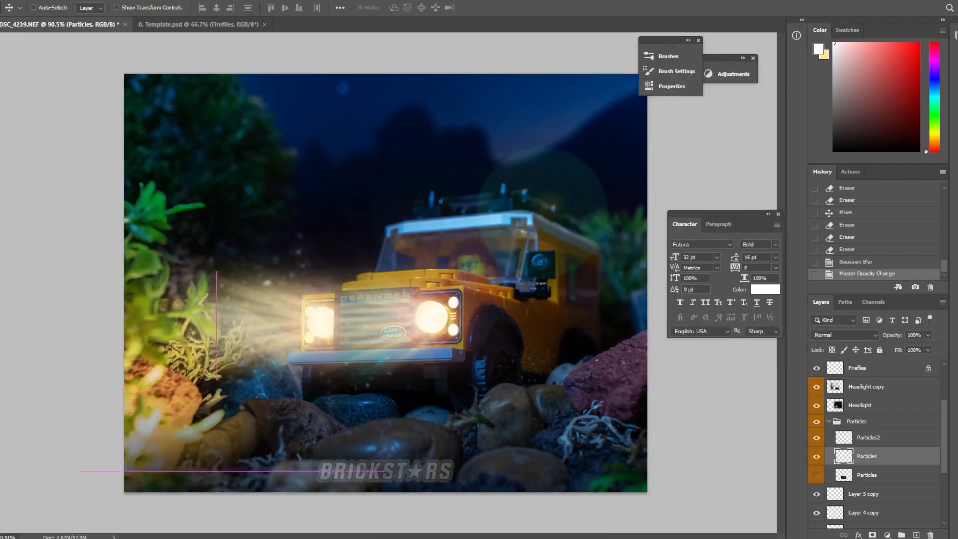
{"action": "key", "text": "ctrl+t"}
{"action": "left_click_drag", "start_coordinate": [329, 299], "coordinate": [346, 230]}
{"action": "key", "text": "Return"}
{"action": "key", "text": "e"}
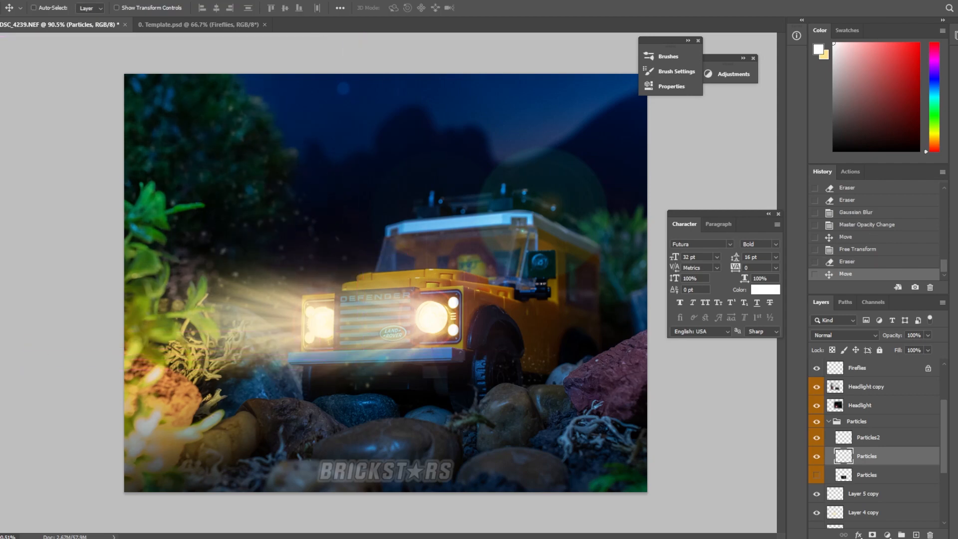
Try the lowest Particles layer fitted under the vehicle with Free Transform, and delete that layer.
{"action": "left_click", "coordinate": [817, 474]}
{"action": "left_click", "coordinate": [868, 475]}
{"action": "left_click_drag", "start_coordinate": [472, 368], "coordinate": [496, 425]}
{"action": "key", "text": "ctrl+t"}
{"action": "left_click_drag", "start_coordinate": [491, 342], "coordinate": [415, 392]}
{"action": "left_click_drag", "start_coordinate": [379, 422], "coordinate": [505, 366]}
{"action": "left_click_drag", "start_coordinate": [553, 330], "coordinate": [533, 308]}
{"action": "left_click_drag", "start_coordinate": [502, 378], "coordinate": [495, 404]}
{"action": "key", "text": "Return"}
{"action": "key", "text": "Delete"}
Set the Particles2 layer's opacity to 65%.
{"action": "scroll", "coordinate": [495, 370], "scroll_direction": "up", "scroll_amount": 5}
{"action": "left_click", "coordinate": [868, 437]}
{"action": "left_click", "coordinate": [928, 336]}
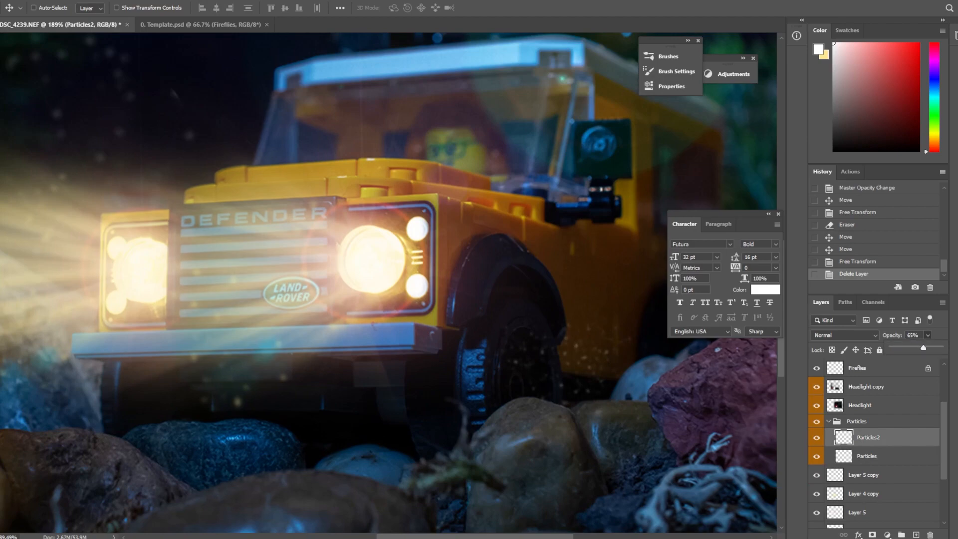
{"action": "left_click_drag", "start_coordinate": [942, 348], "coordinate": [924, 348]}
{"action": "scroll", "coordinate": [474, 354], "scroll_direction": "down", "scroll_amount": 5}
Apply Motion Blur to the Particles2 layer with an angle of 11° and a distance of 8 pixels.
{"action": "scroll", "coordinate": [481, 354], "scroll_direction": "up", "scroll_amount": 5}
{"action": "left_click", "coordinate": [121, 0]}
{"action": "mouse_move", "coordinate": [219, 112]}
{"action": "left_click", "coordinate": [276, 173]}
{"action": "left_click_drag", "start_coordinate": [479, 259], "coordinate": [324, 244]}
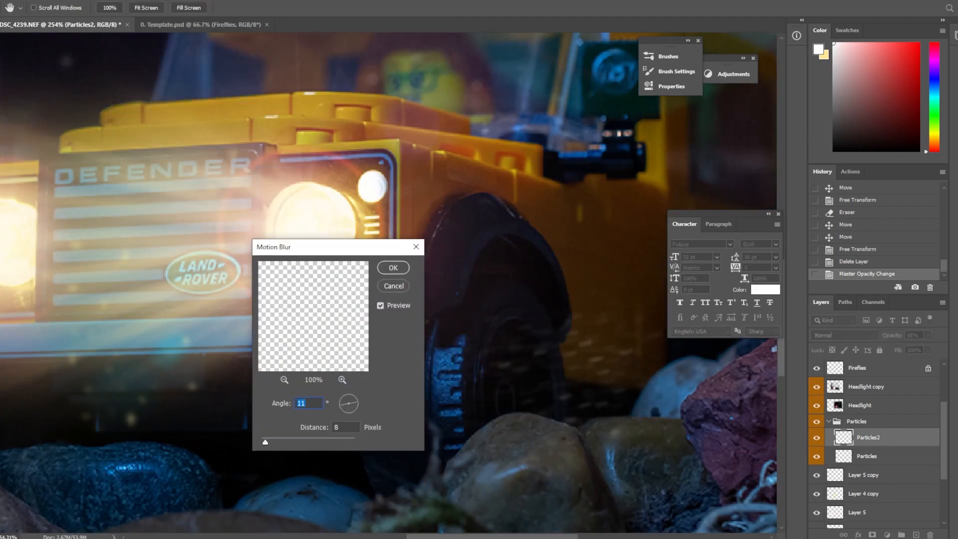
{"action": "left_click", "coordinate": [392, 266]}
Outline the front tyre's tread on the Background layer with the Polygonal Lasso.
{"action": "scroll", "coordinate": [529, 389], "scroll_direction": "down", "scroll_amount": 5}
{"action": "scroll", "coordinate": [522, 399], "scroll_direction": "up", "scroll_amount": 6}
{"action": "scroll", "coordinate": [877, 465], "scroll_direction": "down", "scroll_amount": 5}
{"action": "left_click", "coordinate": [864, 519]}
{"action": "key", "text": "l"}
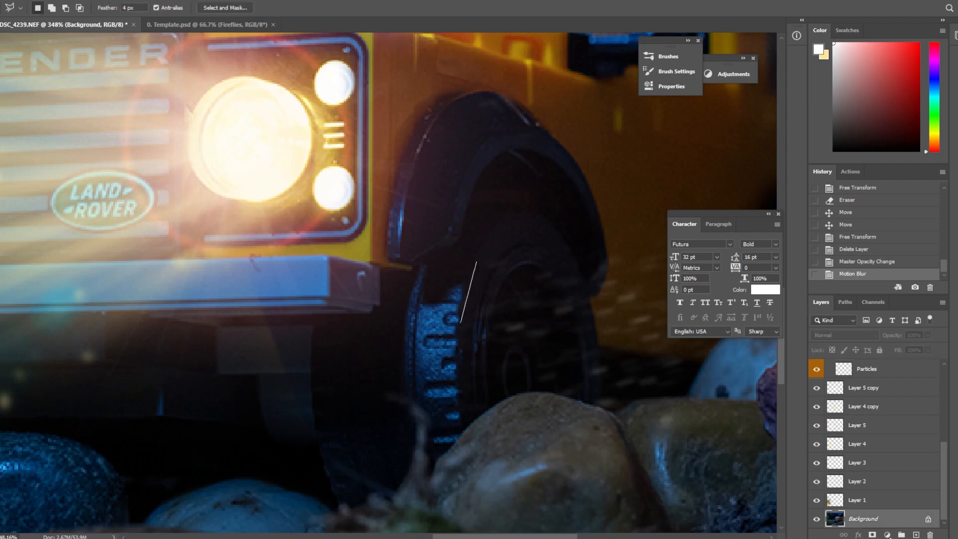
{"action": "left_click", "coordinate": [383, 275]}
{"action": "scroll", "coordinate": [420, 499], "scroll_direction": "up", "scroll_amount": 4}
{"action": "left_click", "coordinate": [375, 271], "text": "alt"}
{"action": "left_click", "coordinate": [407, 293]}
{"action": "left_click", "coordinate": [418, 306]}
{"action": "left_click", "coordinate": [389, 478]}
{"action": "left_click", "coordinate": [424, 477]}
{"action": "left_click", "coordinate": [441, 313]}
{"action": "left_click", "coordinate": [427, 292]}
{"action": "left_click", "coordinate": [396, 269]}
{"action": "left_click", "coordinate": [375, 272]}
Set the lasso feather to 1 px and subtract the twig in front of the tyre from the selection.
{"action": "scroll", "coordinate": [559, 392], "scroll_direction": "down", "scroll_amount": 4}
{"action": "double_click", "coordinate": [131, 8]}
{"action": "type", "text": "1"}
{"action": "scroll", "coordinate": [486, 339], "scroll_direction": "up", "scroll_amount": 3}
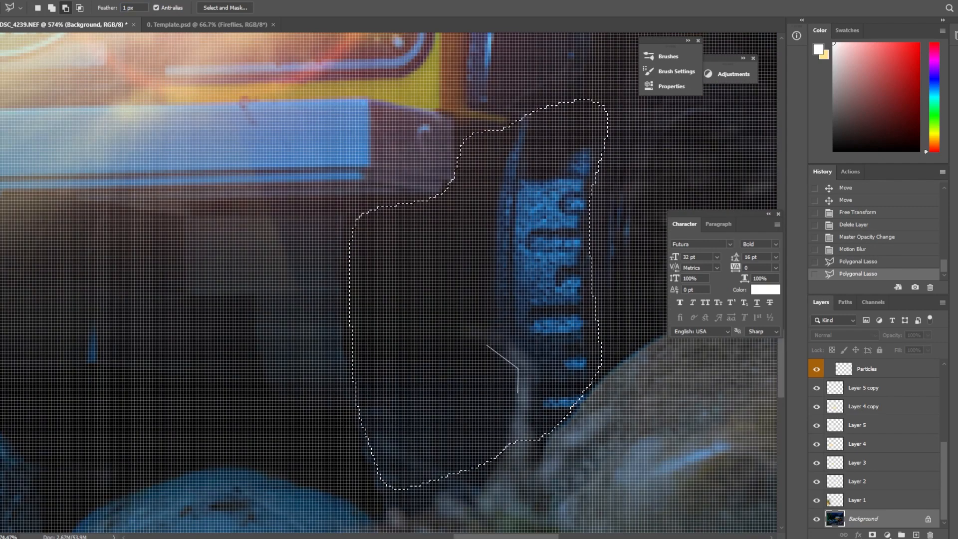
{"action": "left_click", "coordinate": [500, 333]}
{"action": "left_click", "coordinate": [487, 345]}
Copy the selected tyre tread and paste it in place as a new layer.
{"action": "scroll", "coordinate": [617, 491], "scroll_direction": "down", "scroll_amount": 5}
{"action": "key", "text": "ctrl+c"}
{"action": "key", "text": "ctrl+shift+v"}
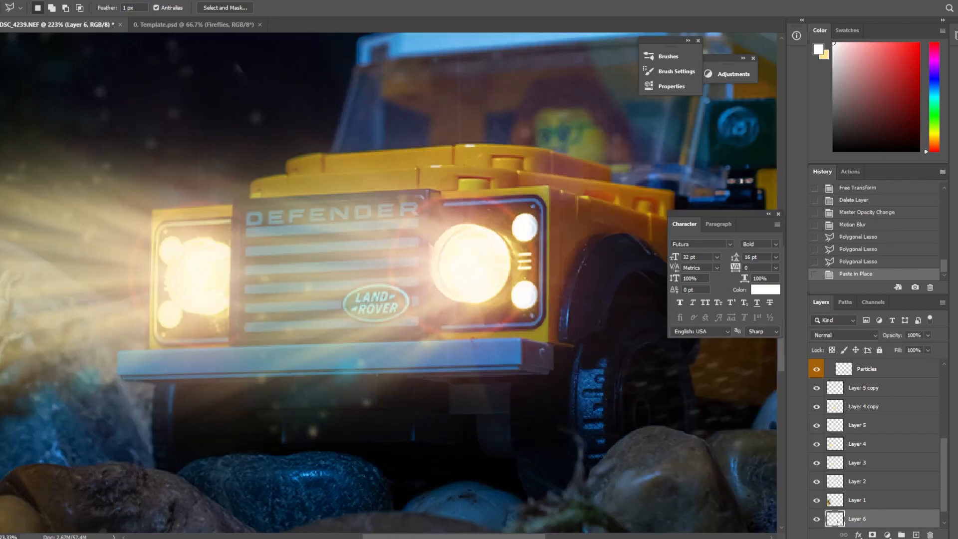
Apply Motion Blur to the pasted tyre tread with an angle of 88° and a distance of 7 pixels.
{"action": "left_click", "coordinate": [120, 1]}
{"action": "mouse_move", "coordinate": [180, 113]}
{"action": "left_click", "coordinate": [276, 174]}
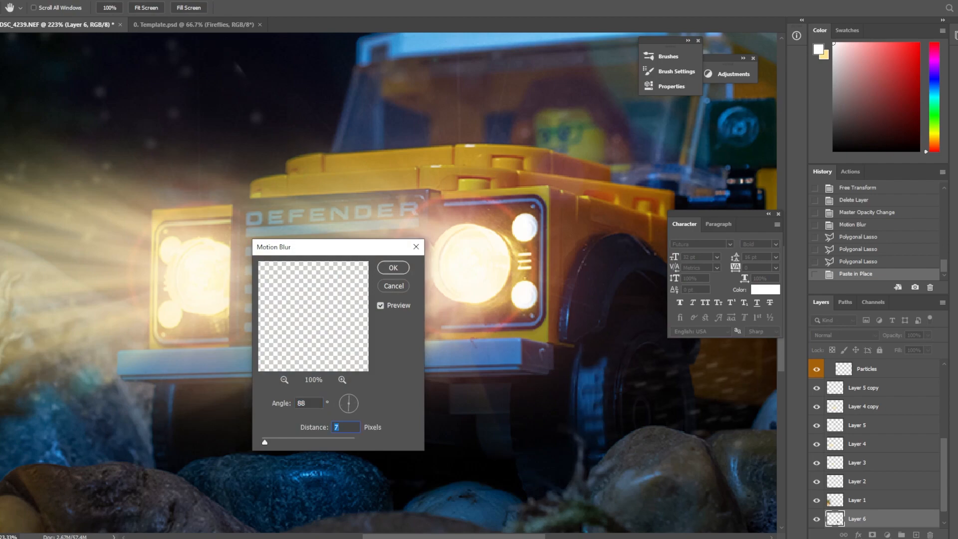
{"action": "key", "text": "Return"}
{"action": "key", "text": "ctrl+0"}
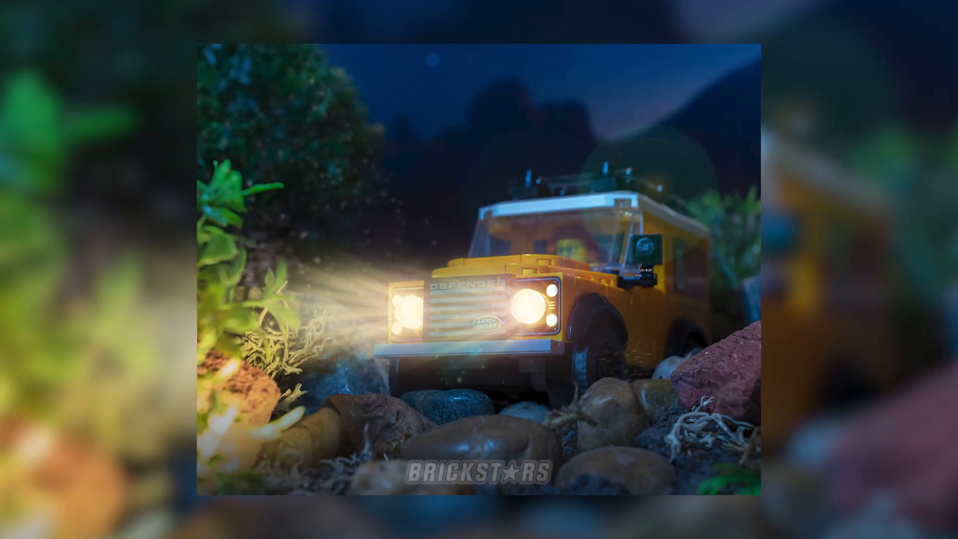